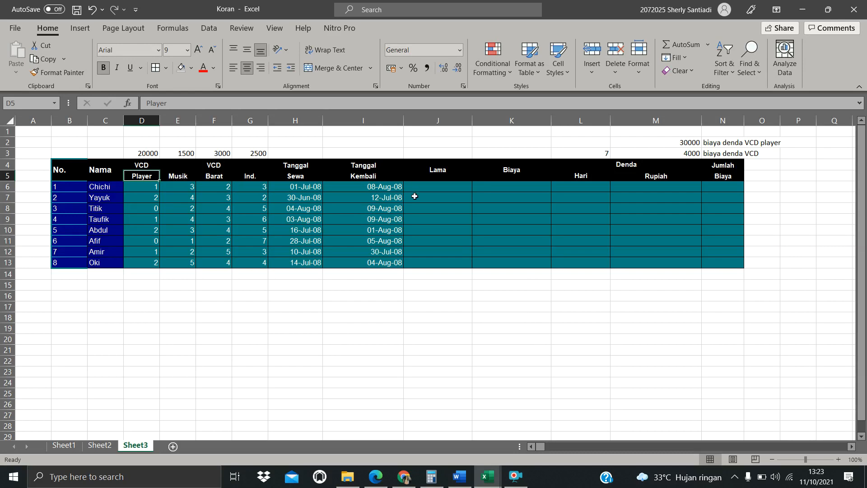
# Examine the renter names and rental counts in the VCD rental table
pyautogui.click(103, 188)
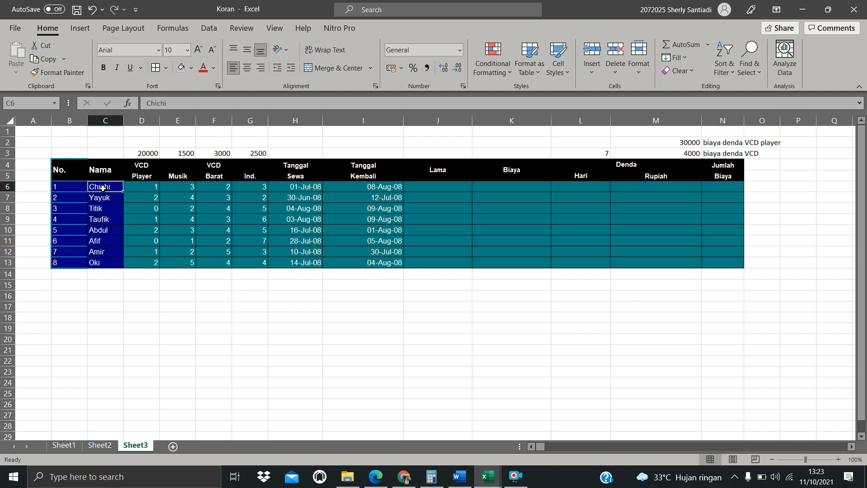
pyautogui.press('Down')
pyautogui.press('Down')
pyautogui.press('Down')
pyautogui.press('Down')
pyautogui.press('Down')
pyautogui.press('Down')
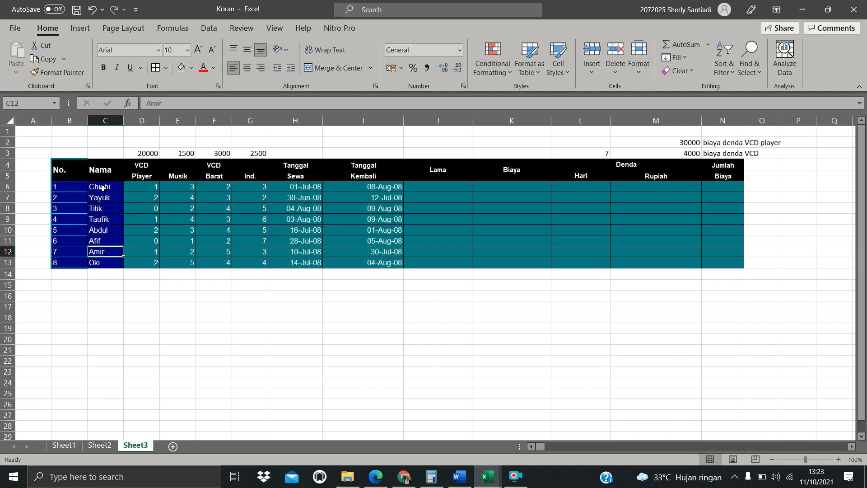
pyautogui.click(141, 186)
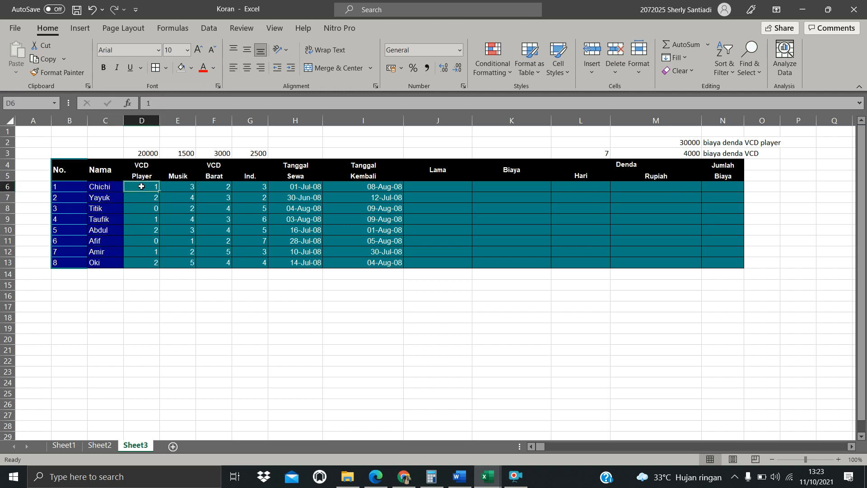
pyautogui.press('Left')
pyautogui.press('Right')
pyautogui.press('Right')
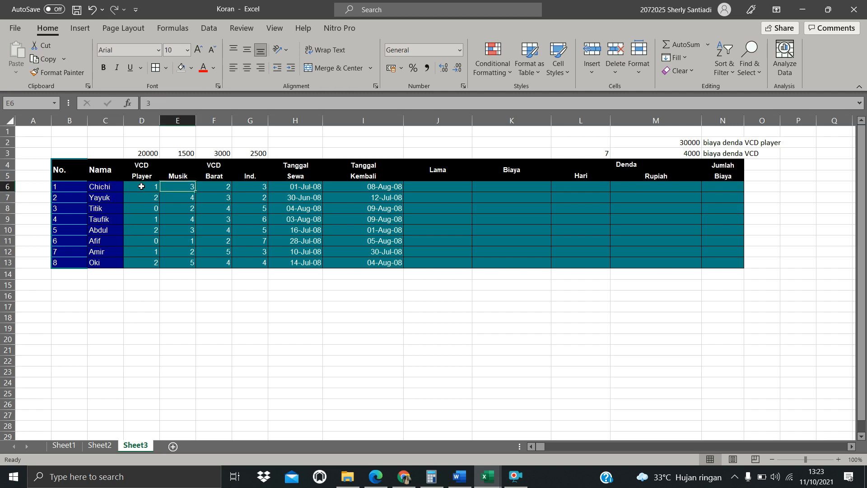
pyautogui.press('Up')
pyautogui.press('Up')
pyautogui.press('Left')
pyautogui.press('Down')
pyautogui.press('Down')
pyautogui.press('Right')
pyautogui.press('Up')
pyautogui.press('Down')
# Examine the column headers and the rental and return dates for each row
pyautogui.click(228, 168)
pyautogui.click(223, 173)
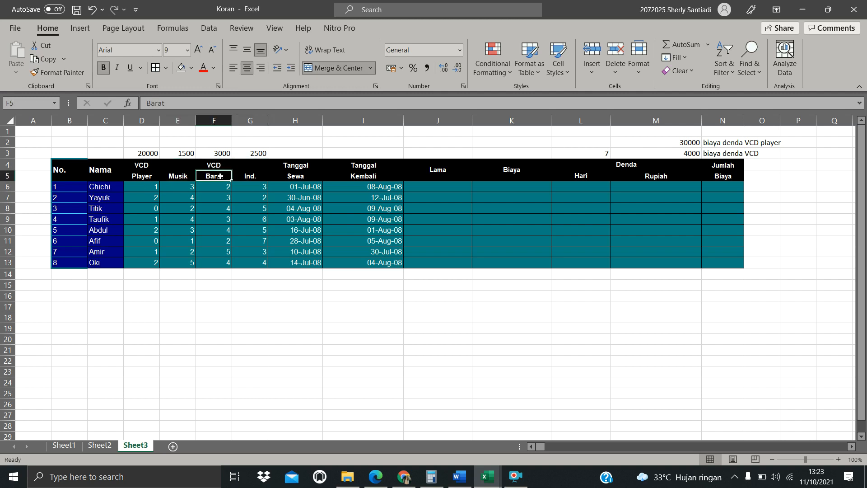
pyautogui.click(228, 186)
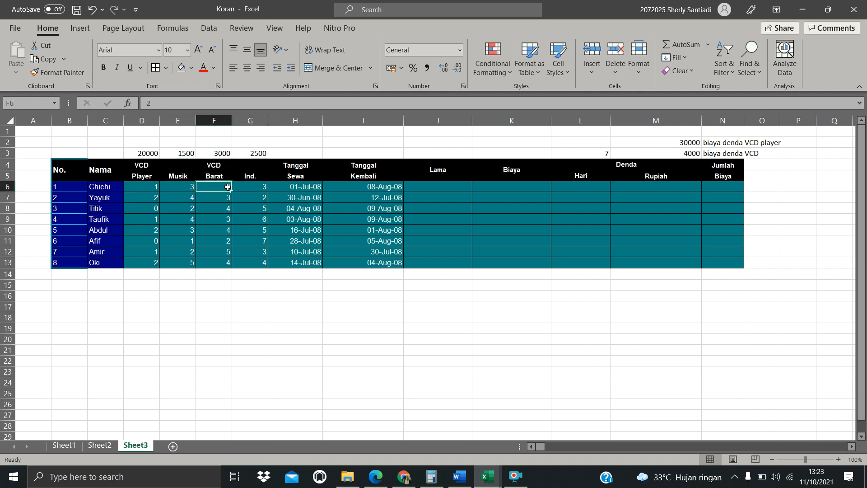
pyautogui.click(212, 164)
pyautogui.click(256, 180)
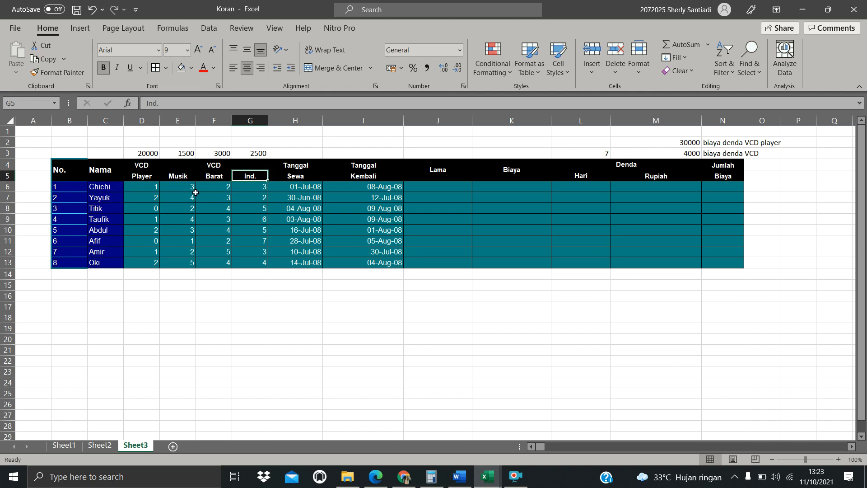
pyautogui.click(263, 187)
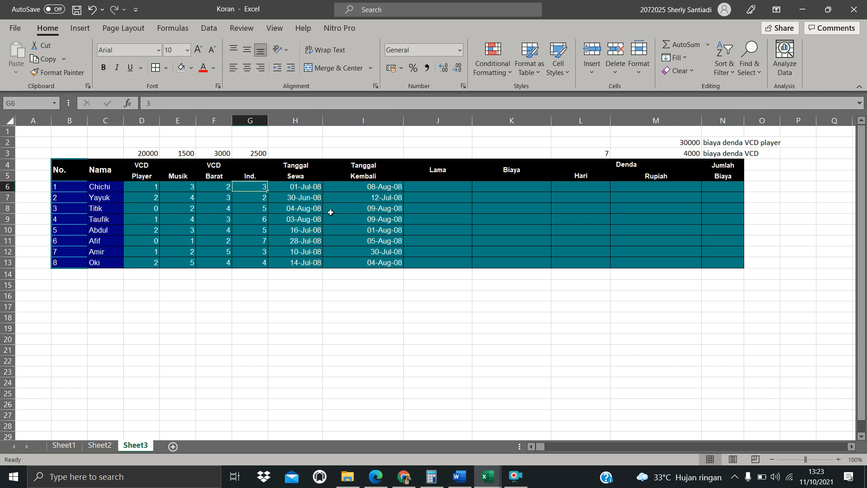
pyautogui.click(295, 187)
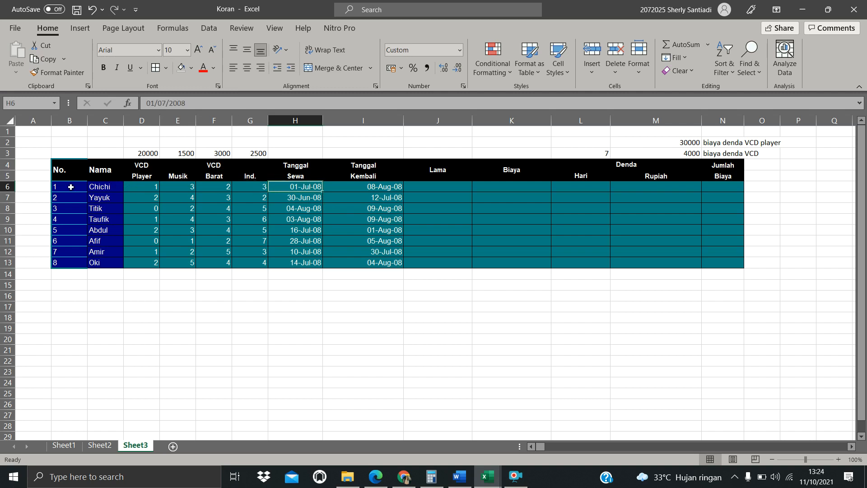
pyautogui.click(383, 188)
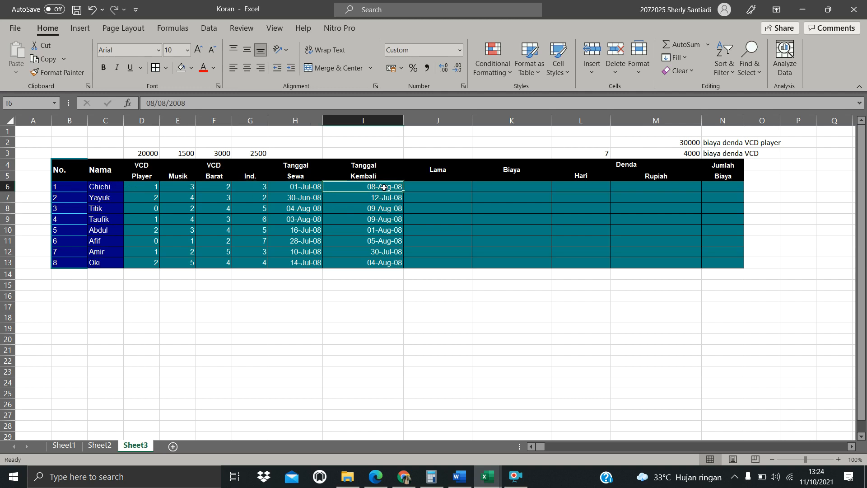
pyautogui.click(98, 197)
pyautogui.click(303, 201)
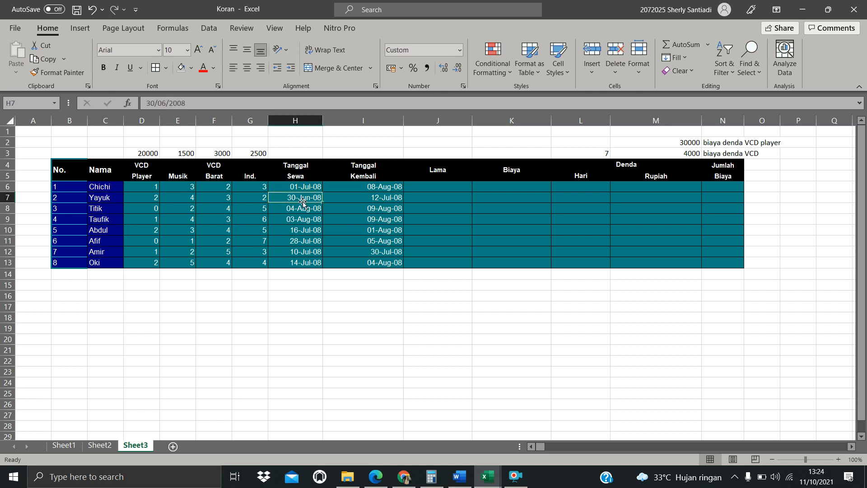
pyautogui.click(382, 199)
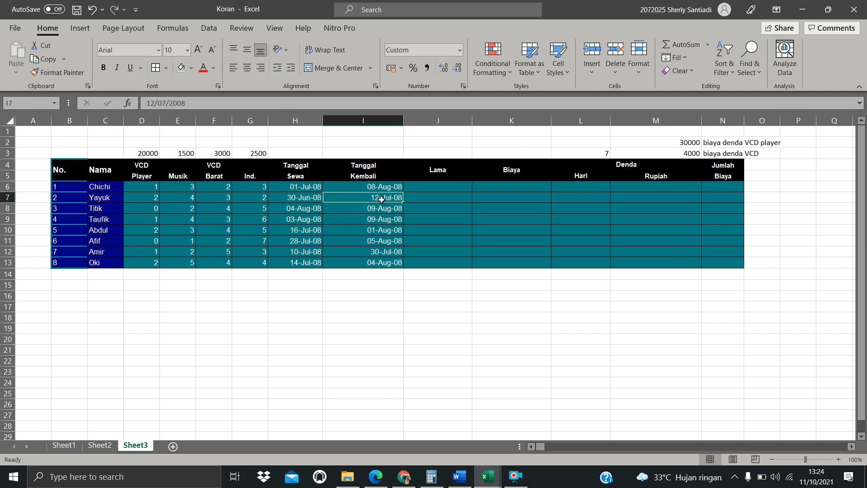
pyautogui.click(101, 263)
pyautogui.click(313, 264)
pyautogui.click(378, 264)
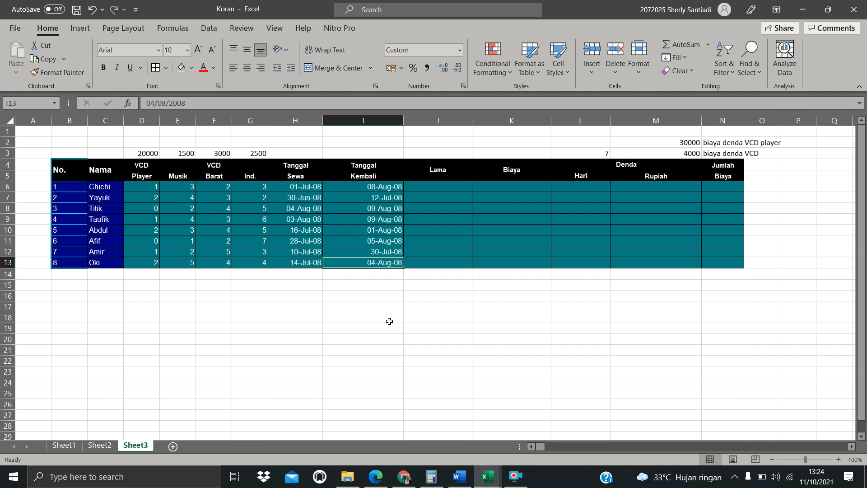
# Examine the Lama column and the Tanggal Sewa and Tanggal Kembali date ranges
pyautogui.click(419, 169)
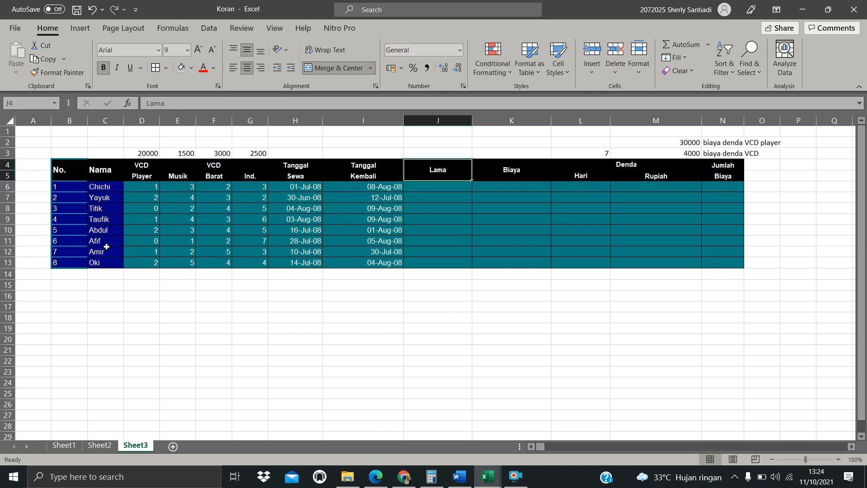
pyautogui.click(92, 187)
pyautogui.click(93, 199)
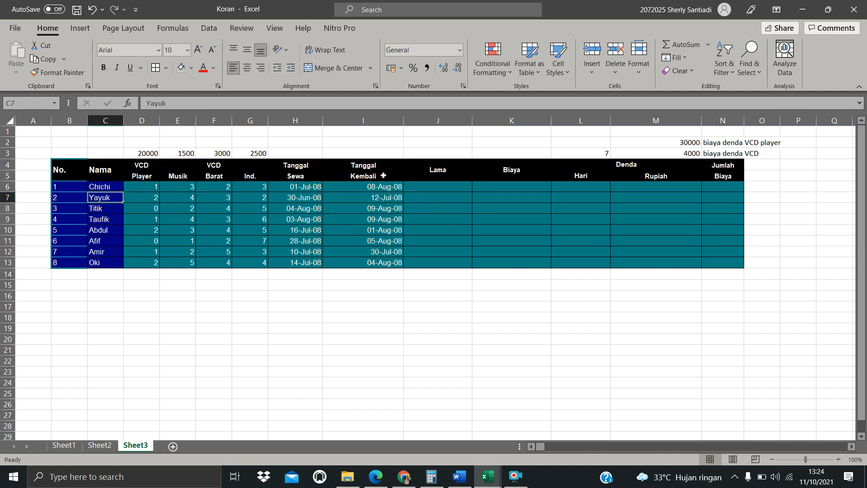
pyautogui.click(460, 197)
pyautogui.moveTo(296, 156); pyautogui.dragTo(305, 268)
pyautogui.moveTo(366, 143); pyautogui.dragTo(398, 275)
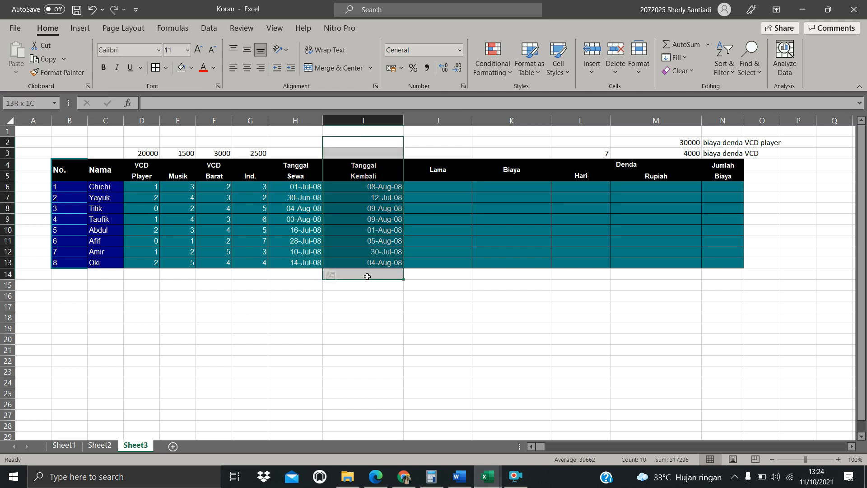
pyautogui.click(427, 186)
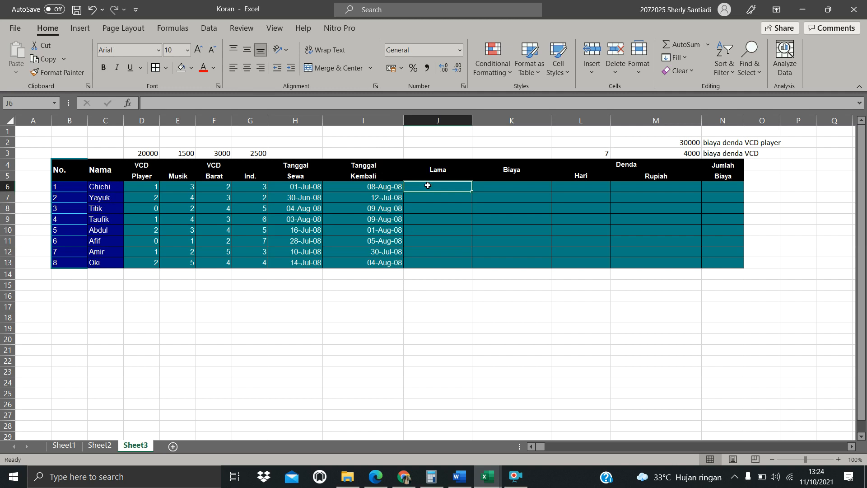
pyautogui.click(316, 286)
pyautogui.click(339, 285)
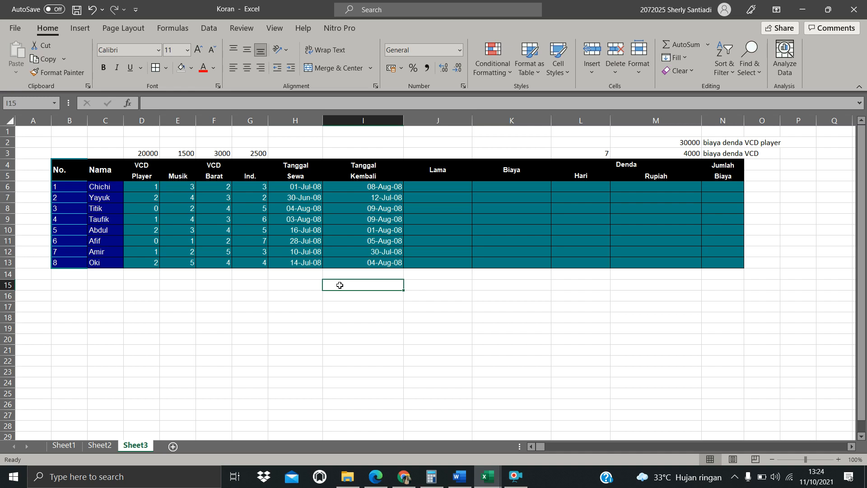
pyautogui.click(292, 284)
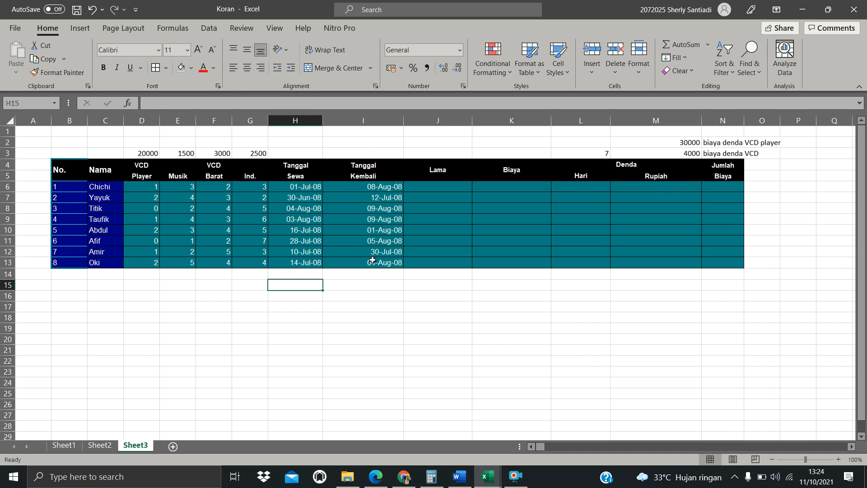
pyautogui.click(367, 284)
pyautogui.click(293, 286)
pyautogui.click(358, 284)
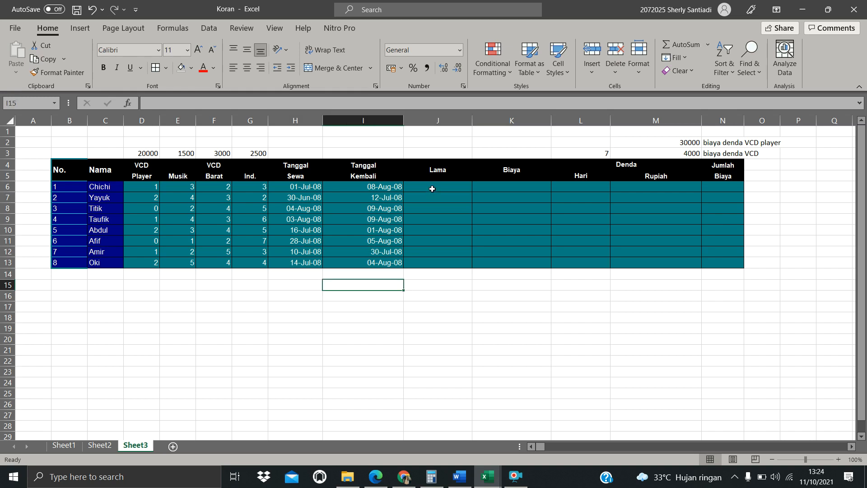
pyautogui.click(432, 188)
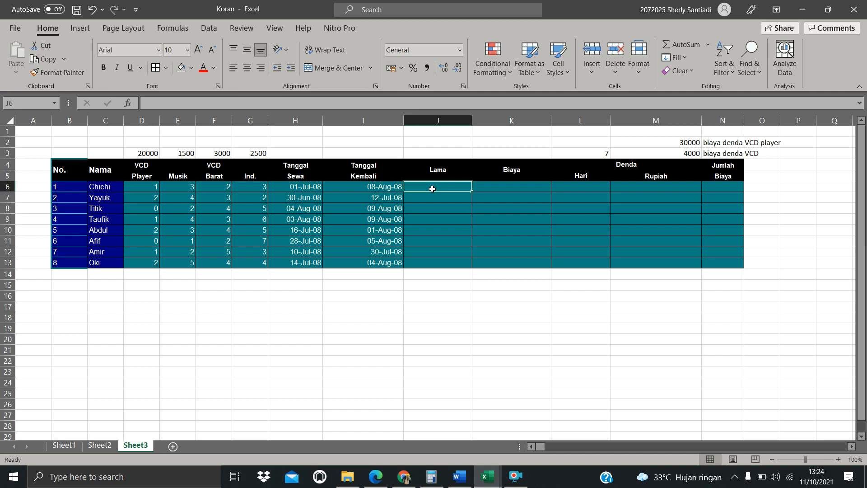
# Enter the formula =I6-H6 in J6 to compute the rental length for the first row
pyautogui.write('=')
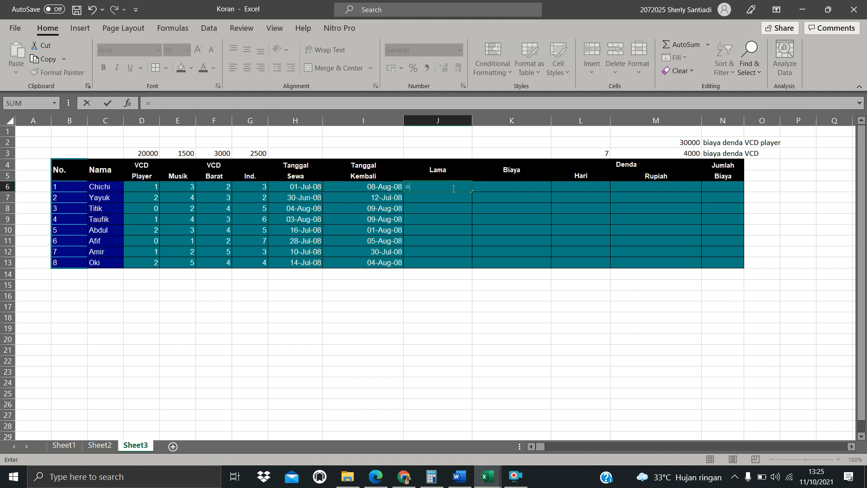
pyautogui.click(413, 185)
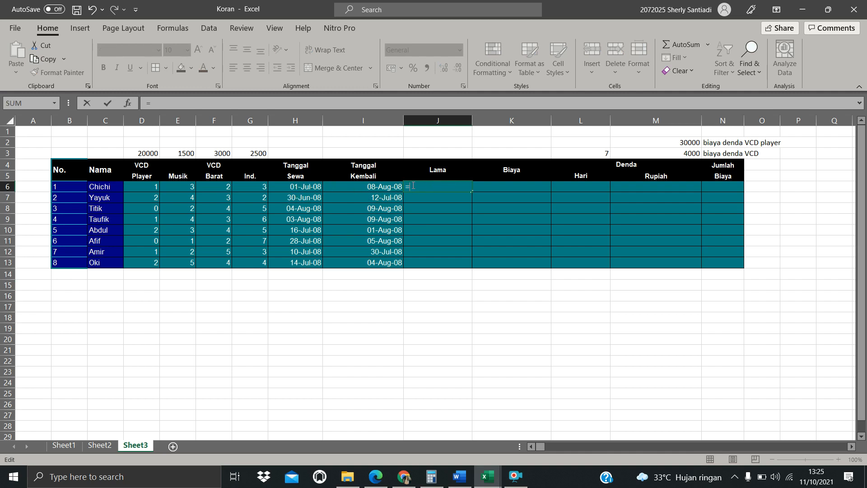
pyautogui.click(366, 189)
pyautogui.write('-')
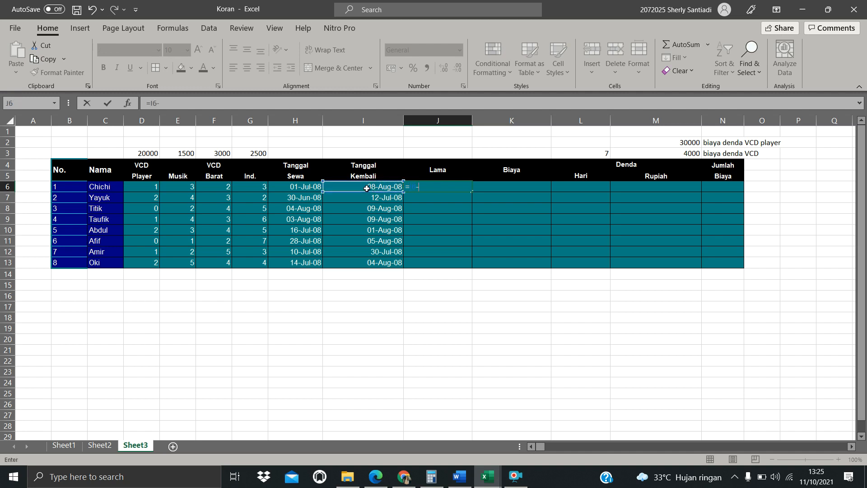
pyautogui.click(308, 187)
pyautogui.press('Return')
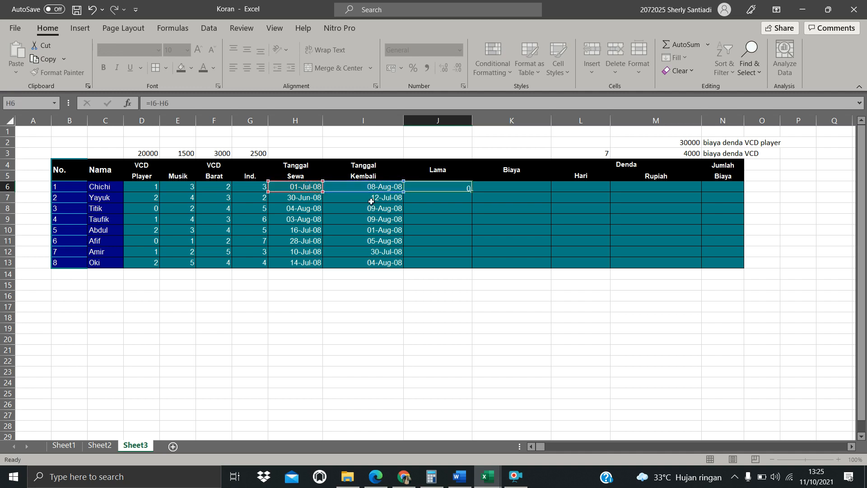
# Inspect the date cells and their number format against the Lama result
pyautogui.click(459, 188)
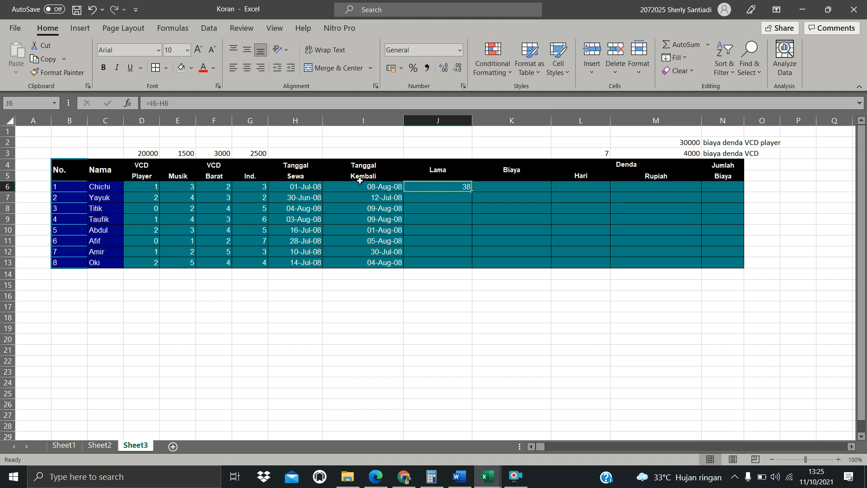
pyautogui.click(434, 206)
pyautogui.click(301, 197)
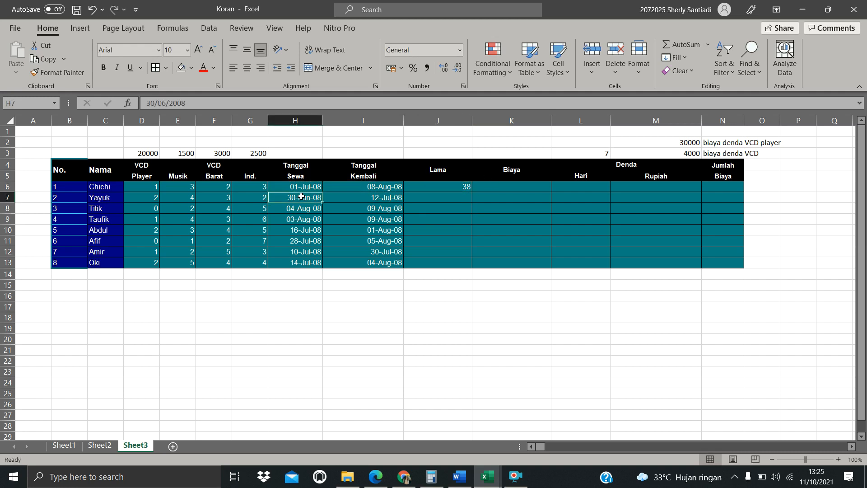
pyautogui.click(383, 198)
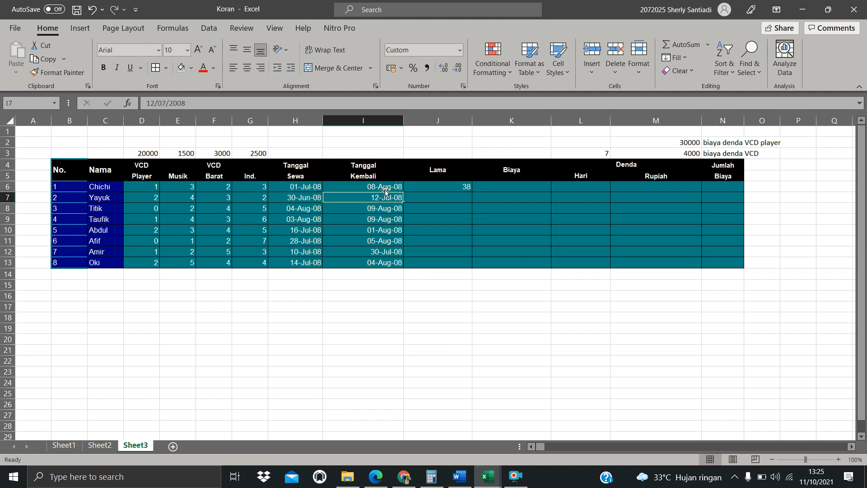
pyautogui.click(310, 187)
pyautogui.click(460, 51)
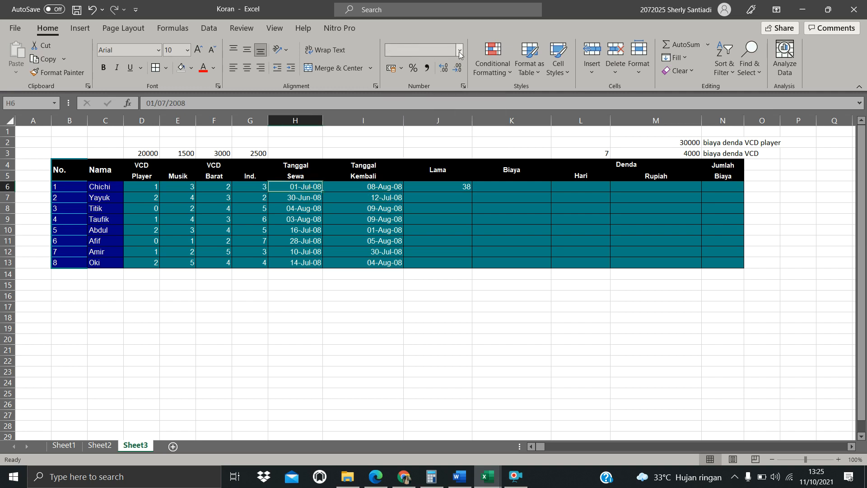
pyautogui.click(459, 50)
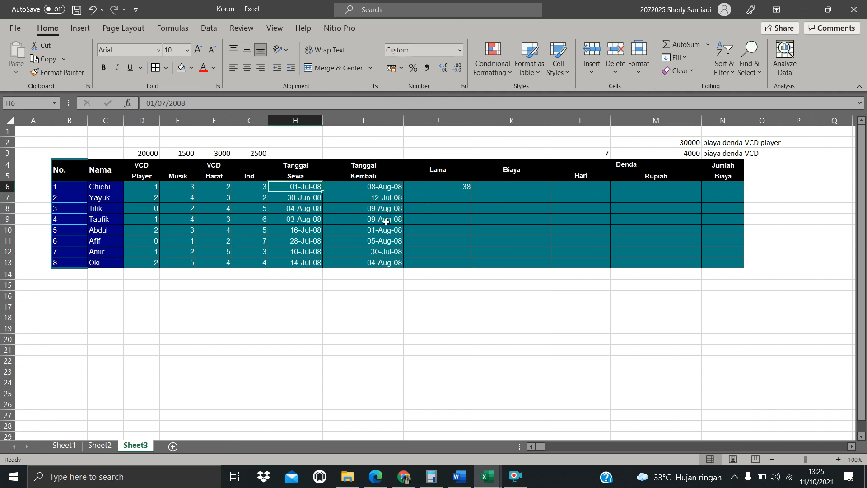
pyautogui.click(464, 184)
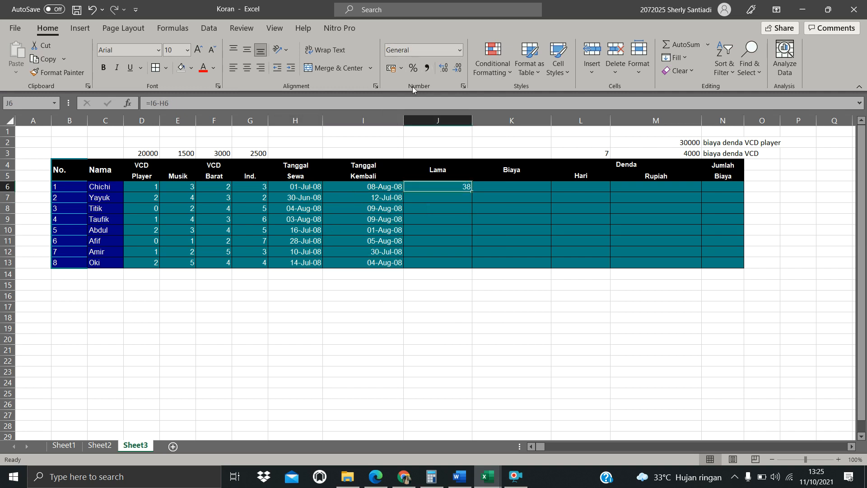
pyautogui.moveTo(371, 274); pyautogui.dragTo(296, 187)
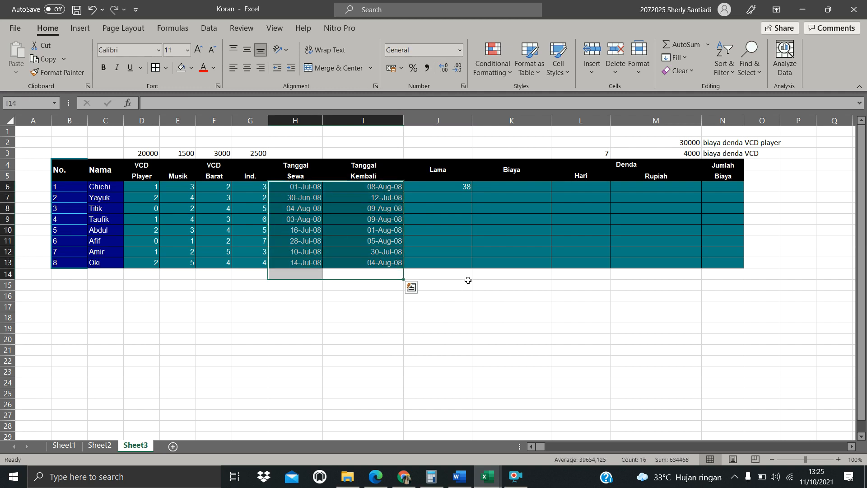
# Examine the Biaya cell, the first row's VCD Player count and the VCD Player price in D3
pyautogui.click(509, 187)
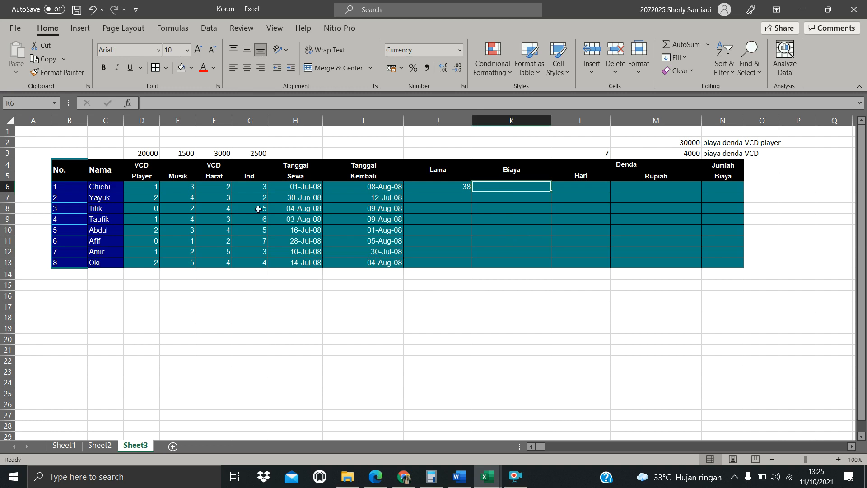
pyautogui.click(101, 187)
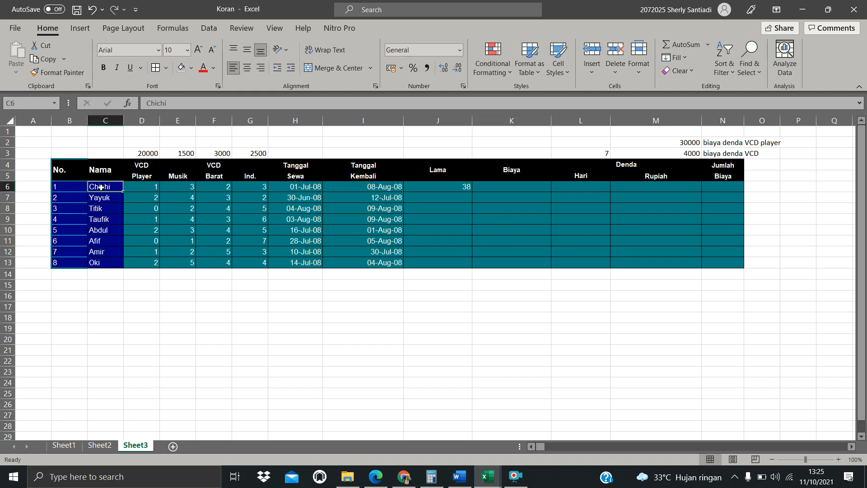
pyautogui.click(145, 185)
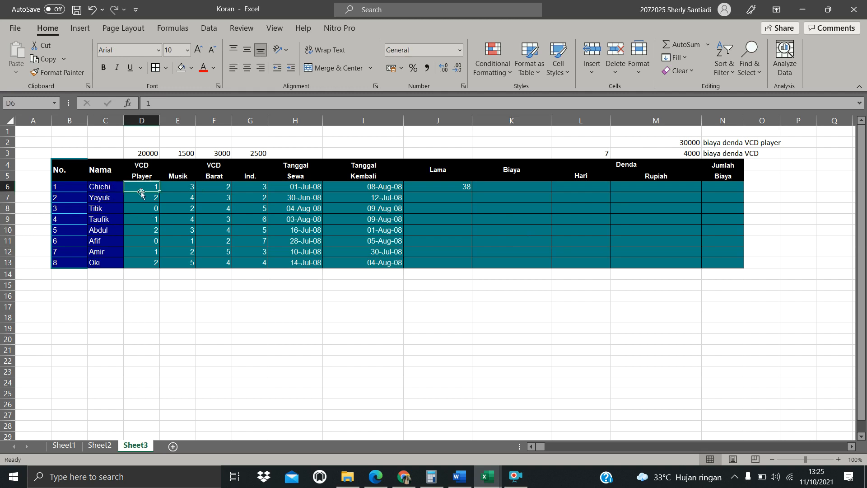
pyautogui.click(147, 155)
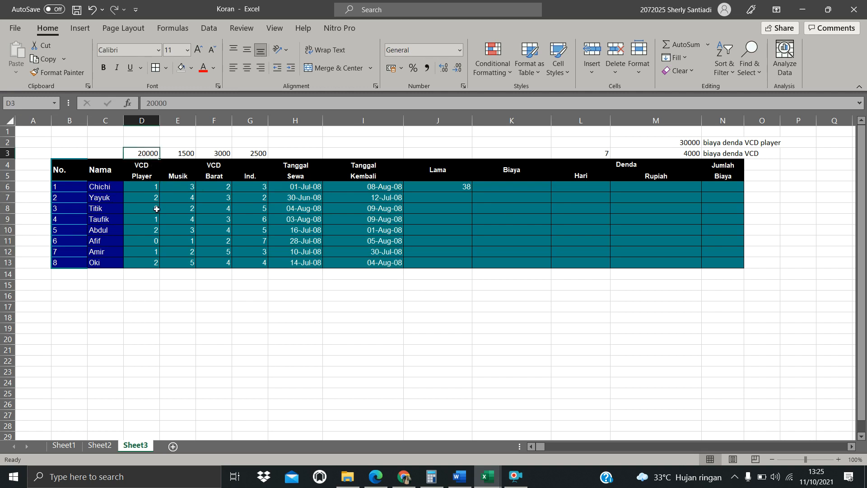
# Compare the first row's item counts with the unit prices in D3 to G3
pyautogui.click(181, 187)
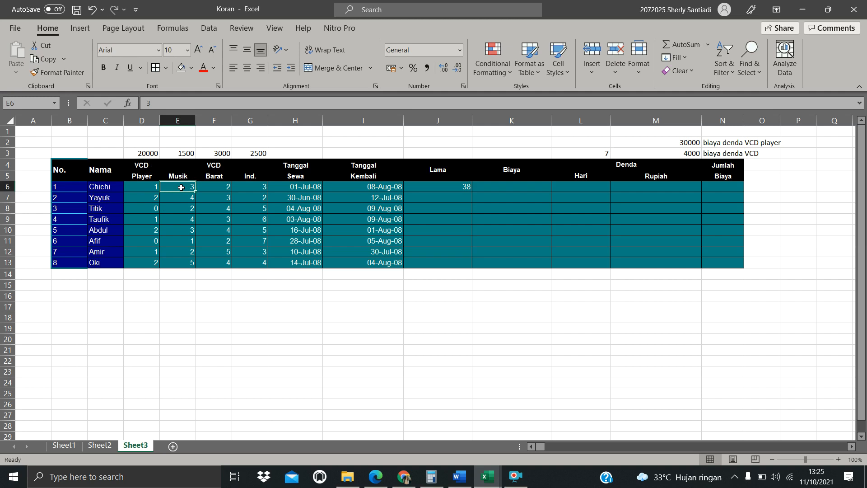
pyautogui.click(183, 150)
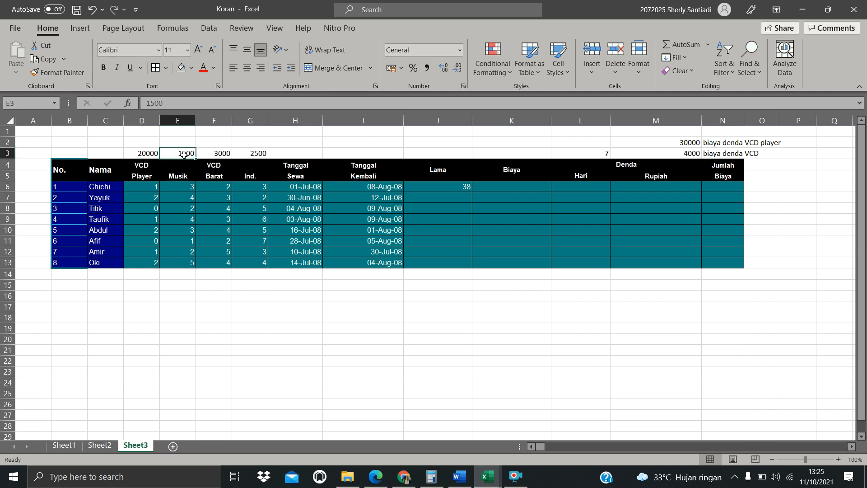
pyautogui.click(229, 187)
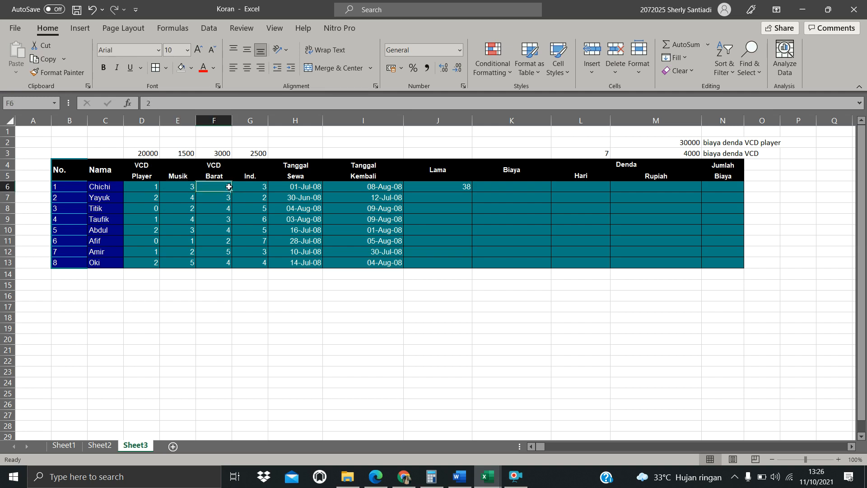
pyautogui.click(217, 154)
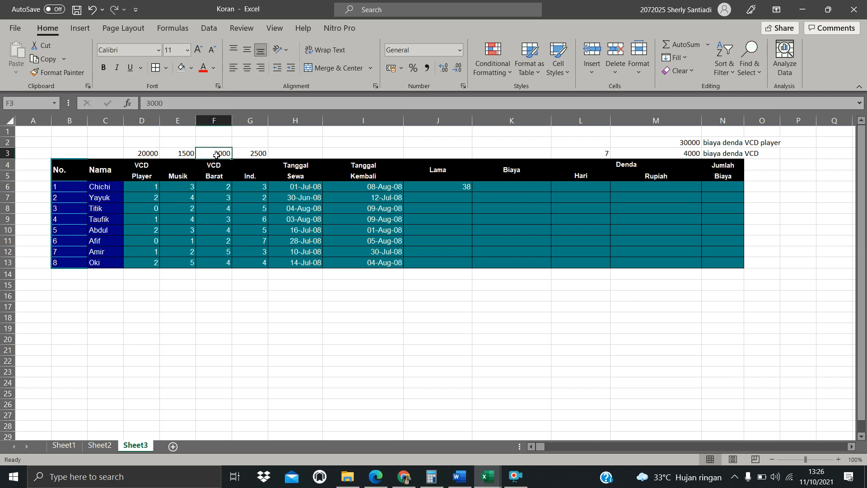
pyautogui.click(259, 188)
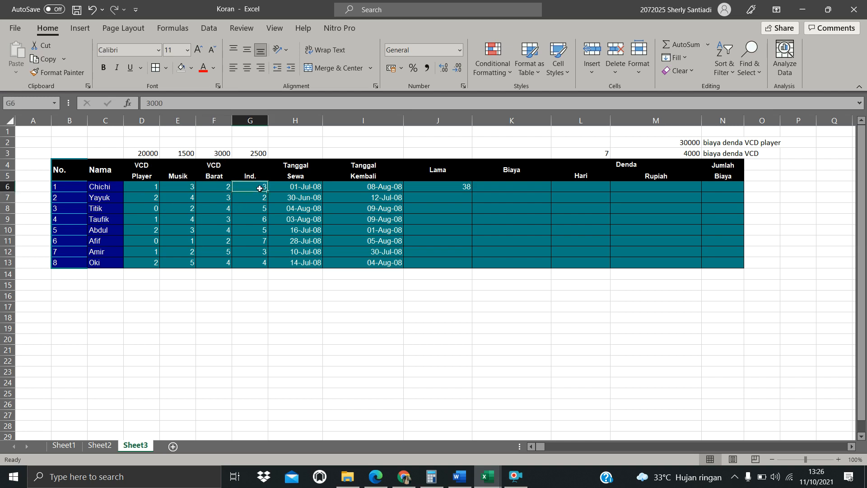
pyautogui.click(252, 154)
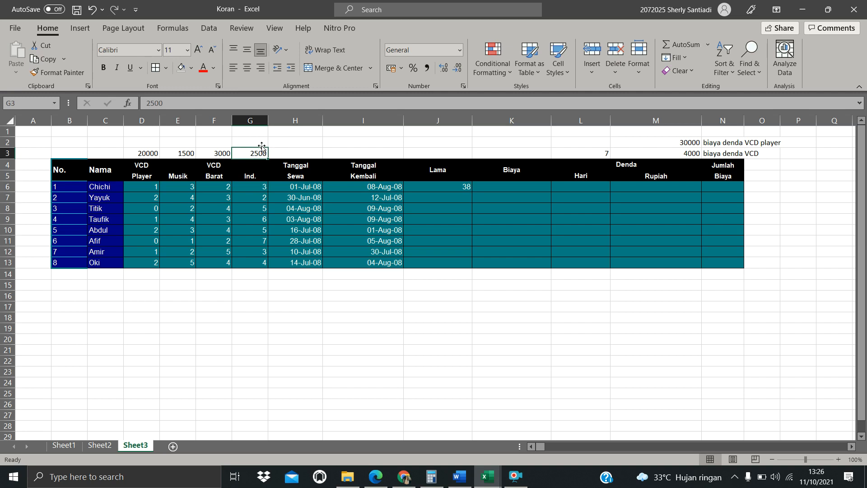
pyautogui.moveTo(293, 153); pyautogui.dragTo(261, 157)
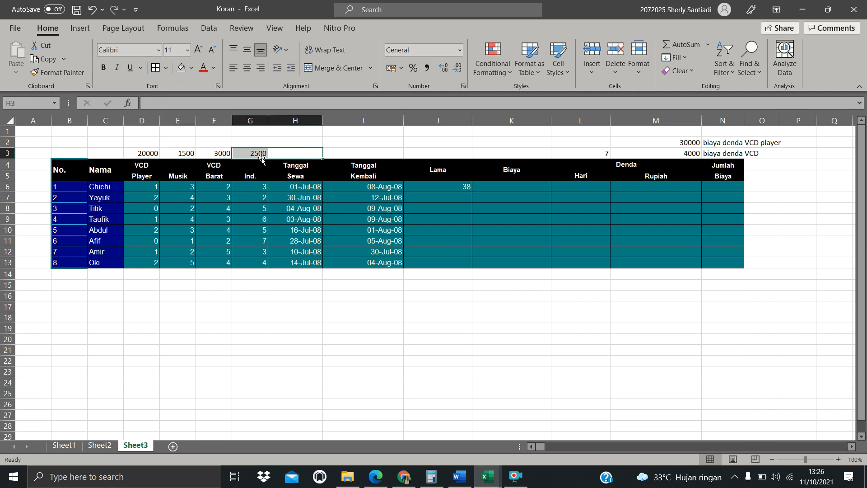
pyautogui.click(259, 208)
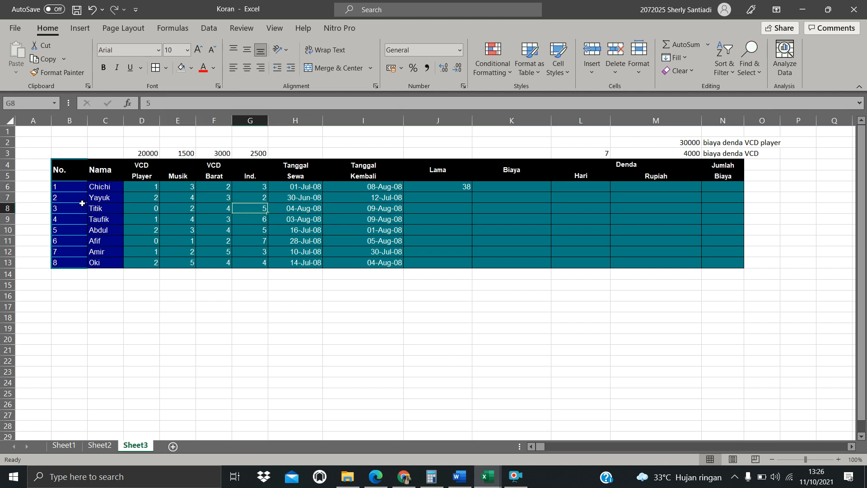
# Examine the second row's item counts and the unit price range D3 to G3
pyautogui.click(107, 199)
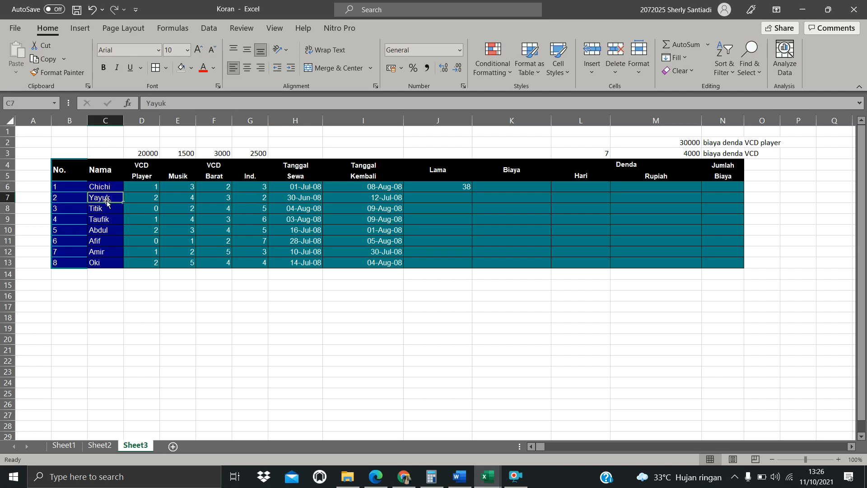
pyautogui.click(146, 199)
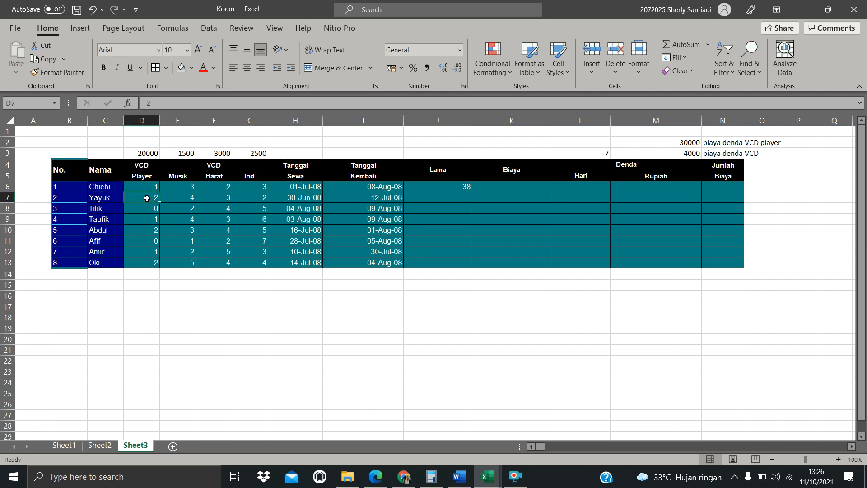
pyautogui.click(143, 154)
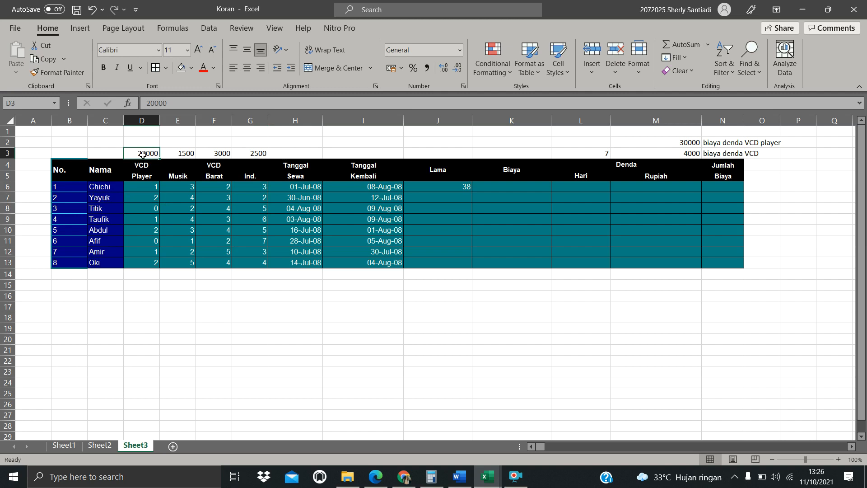
pyautogui.click(187, 200)
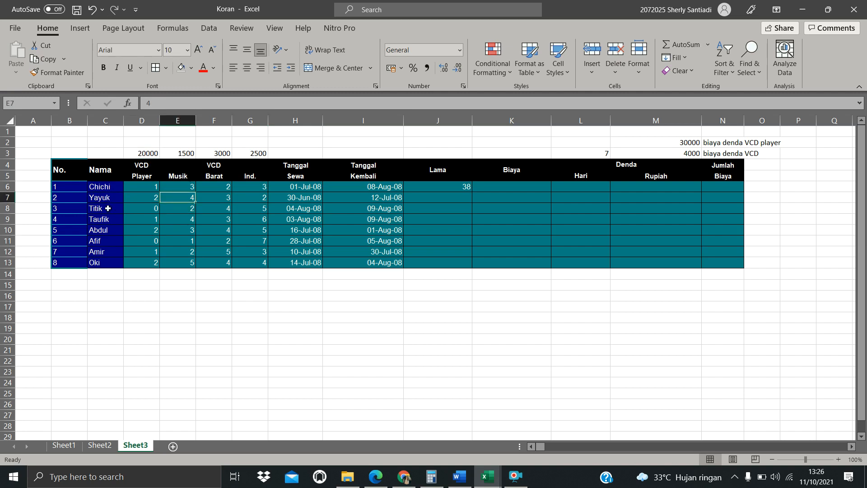
pyautogui.click(190, 153)
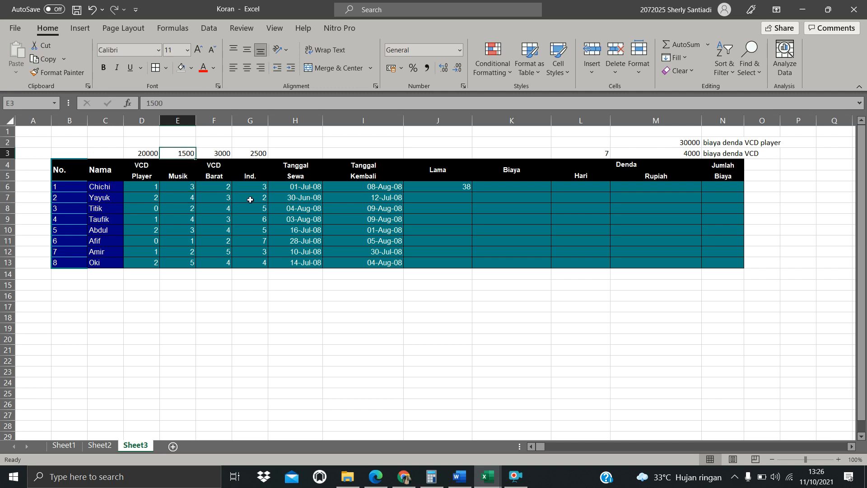
pyautogui.moveTo(116, 150); pyautogui.dragTo(298, 153)
pyautogui.click(369, 146)
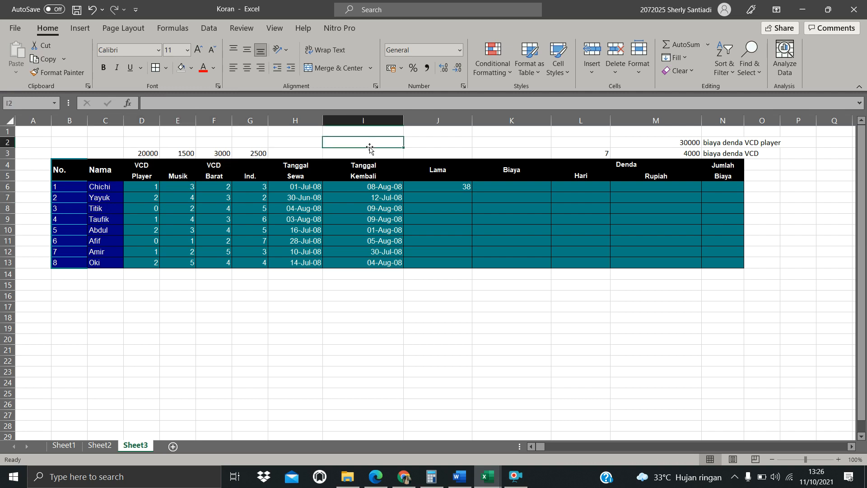
pyautogui.moveTo(148, 156); pyautogui.dragTo(262, 153)
pyautogui.click(110, 199)
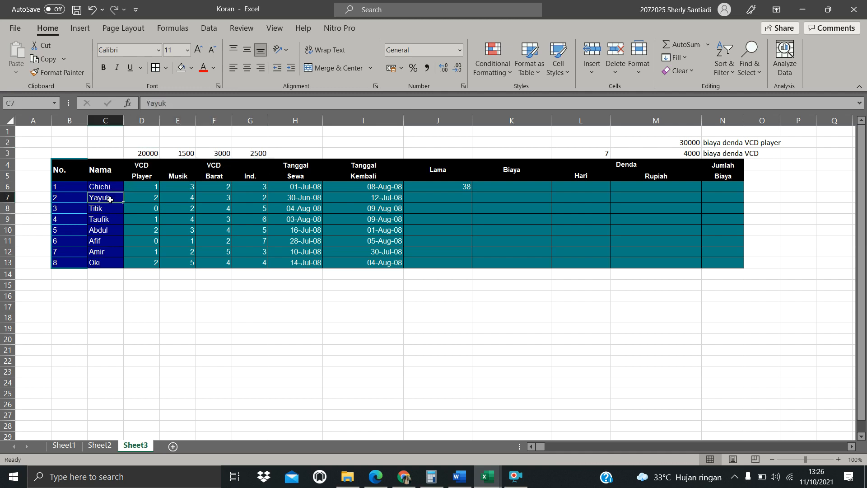
pyautogui.click(147, 147)
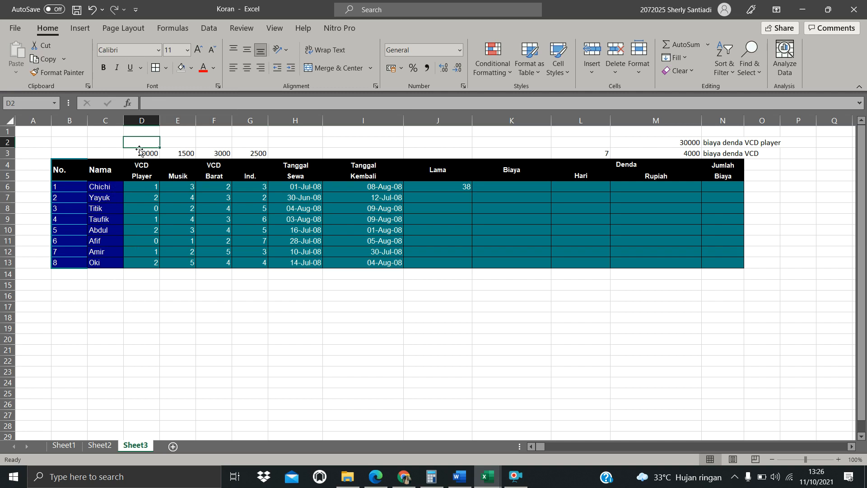
pyautogui.moveTo(138, 155); pyautogui.dragTo(259, 154)
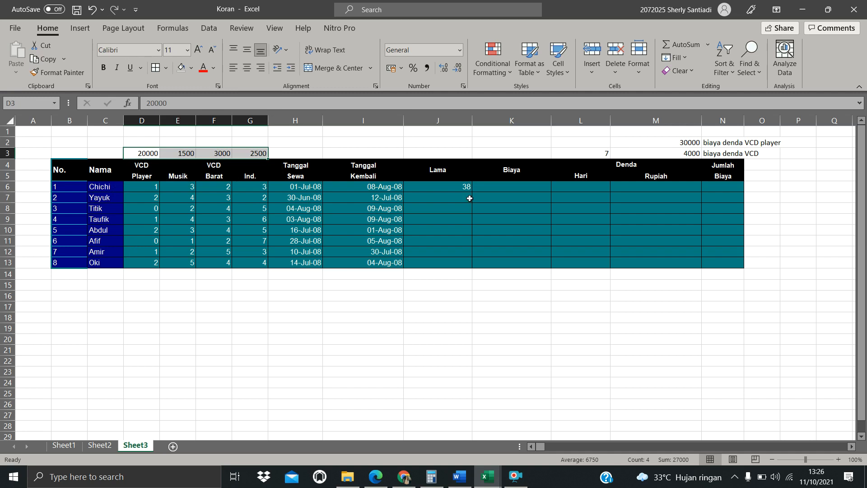
# Fill the Lama formula down to J13 and undo the fill
pyautogui.click(451, 186)
pyautogui.moveTo(472, 192); pyautogui.dragTo(470, 265)
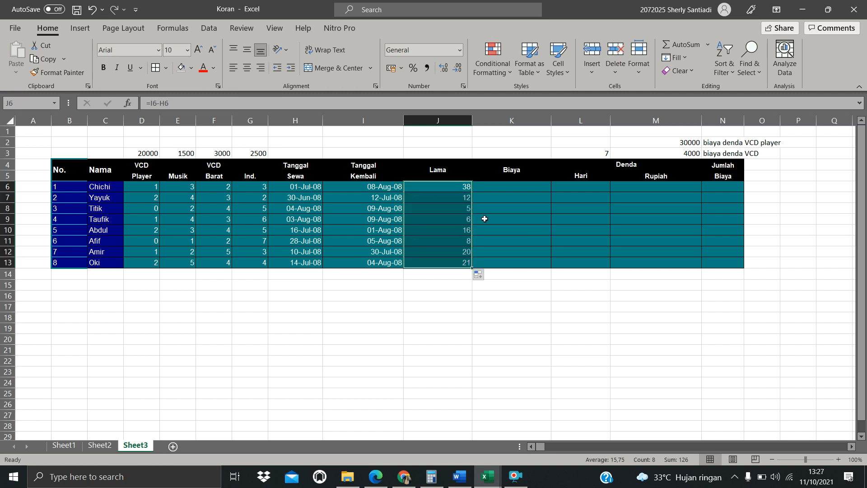
pyautogui.click(513, 187)
pyautogui.hotkey('ctrl', 'z')
# Start the Biaya formula in K6 as =$D$3*D6+$E$3*E6, using absolute references to the prices
pyautogui.click(513, 188)
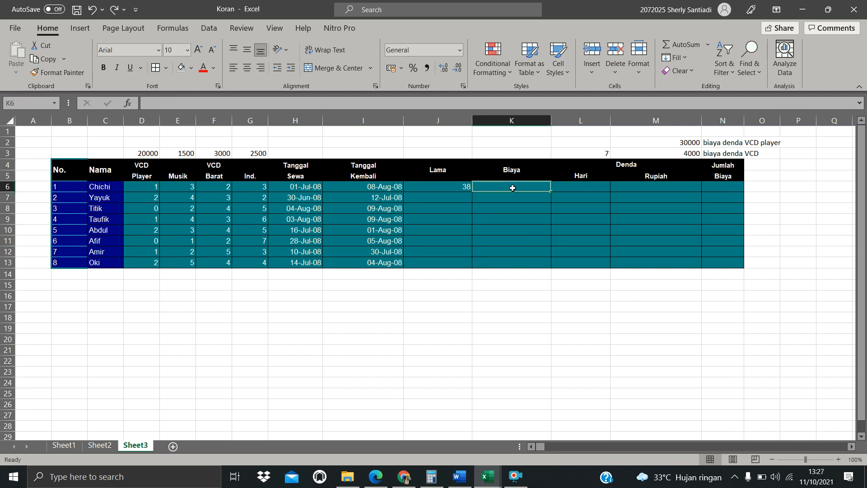
pyautogui.write('=')
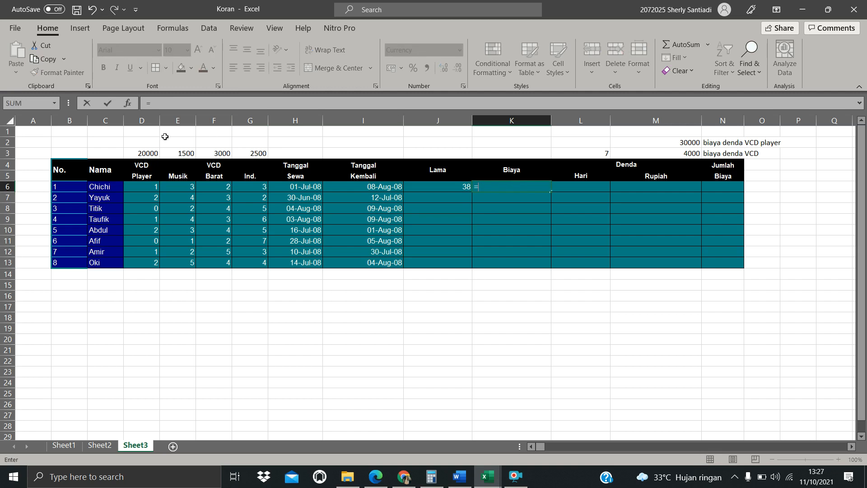
pyautogui.click(143, 153)
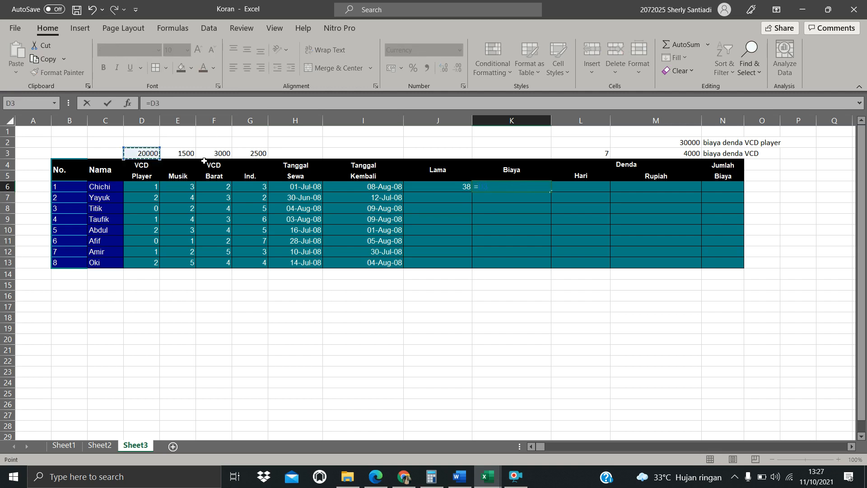
pyautogui.press('F4')
pyautogui.write('*')
pyautogui.click(152, 186)
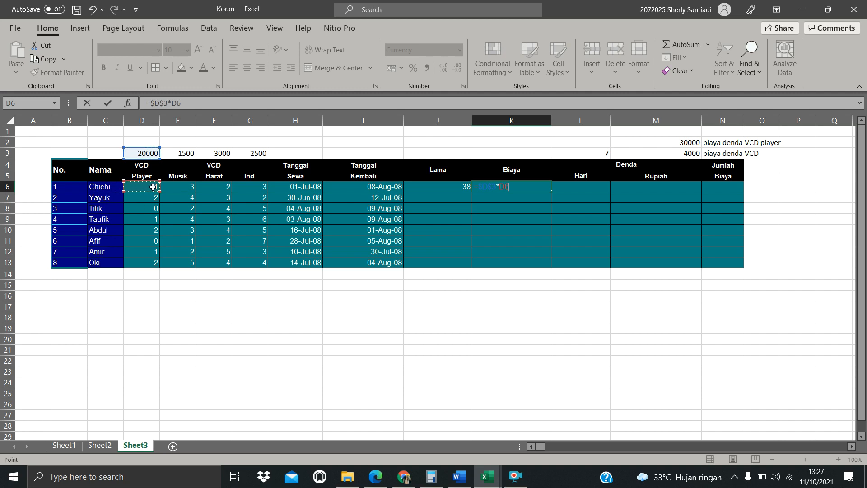
pyautogui.click(204, 105)
pyautogui.write('+')
pyautogui.click(182, 153)
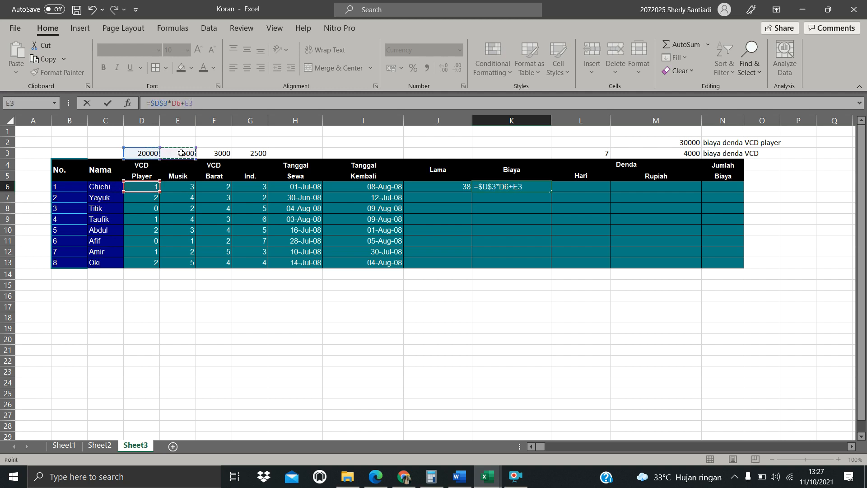
pyautogui.press('F5')
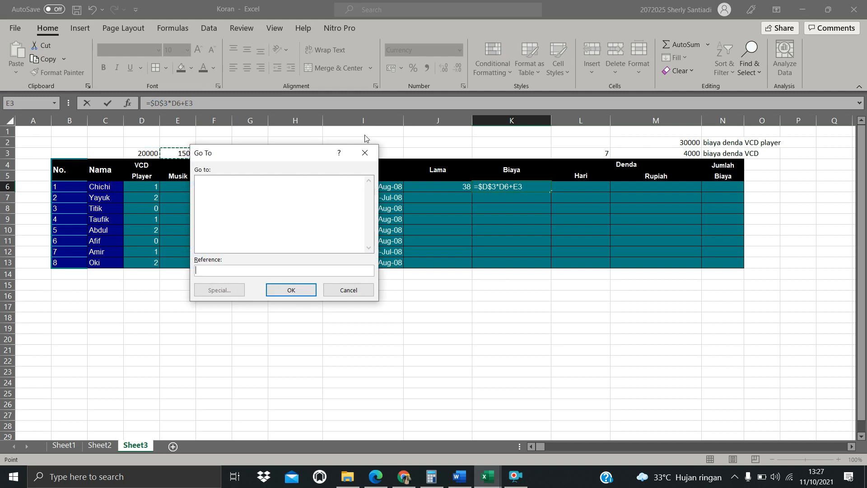
pyautogui.click(370, 153)
pyautogui.click(220, 103)
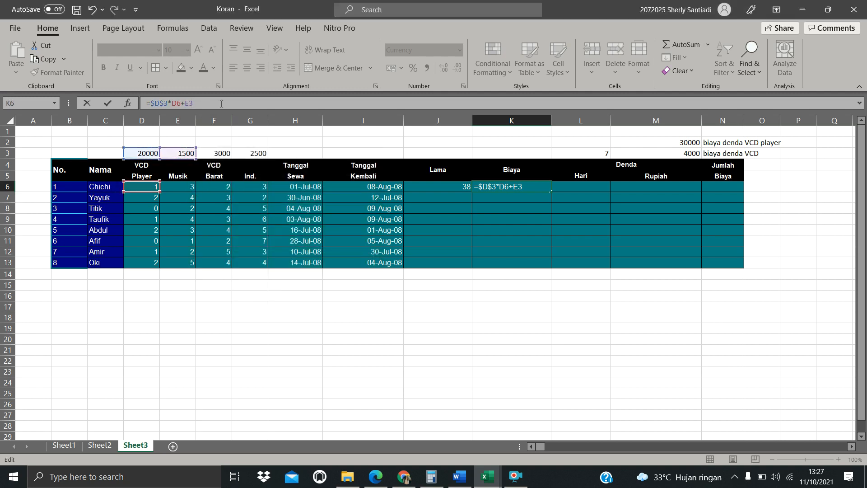
pyautogui.press('F4')
pyautogui.write('*')
pyautogui.click(186, 189)
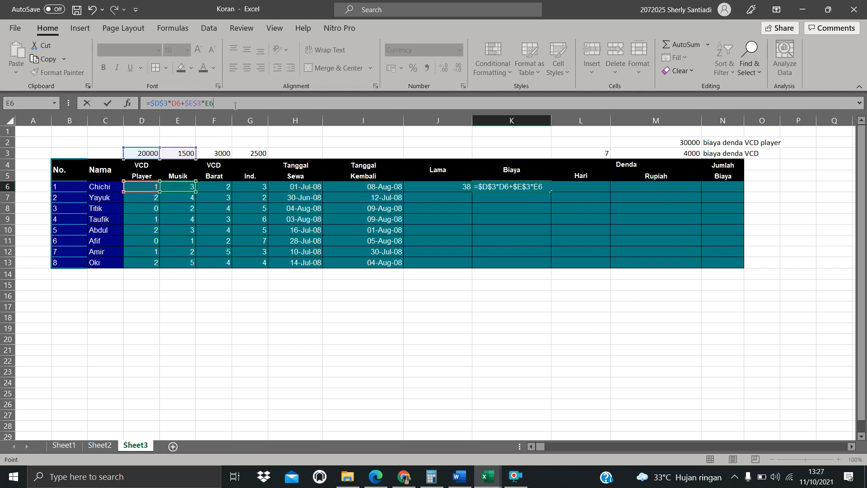
# Complete K6's formula as =$D$3*D6+$E$3*E6+$F$3*F6+$G$3*G6 and confirm it
pyautogui.write('+')
pyautogui.click(217, 154)
pyautogui.press('F4')
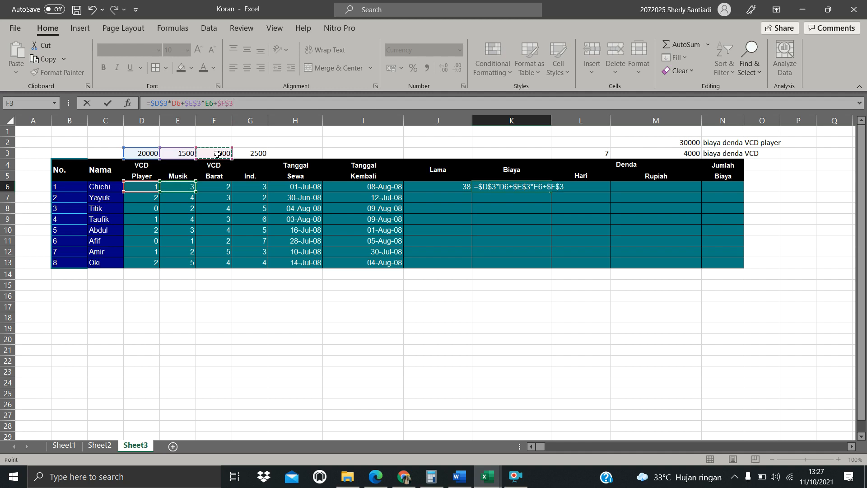
pyautogui.write('*')
pyautogui.click(215, 186)
pyautogui.click(261, 97)
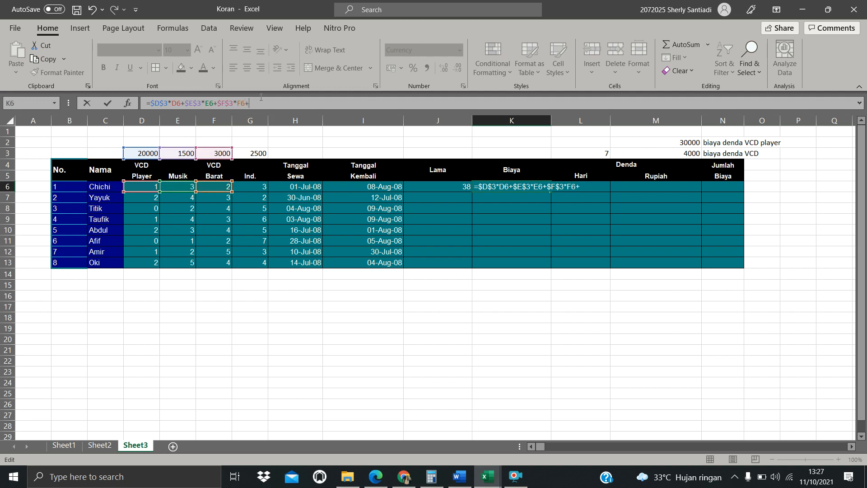
pyautogui.write('+')
pyautogui.click(265, 151)
pyautogui.press('F4')
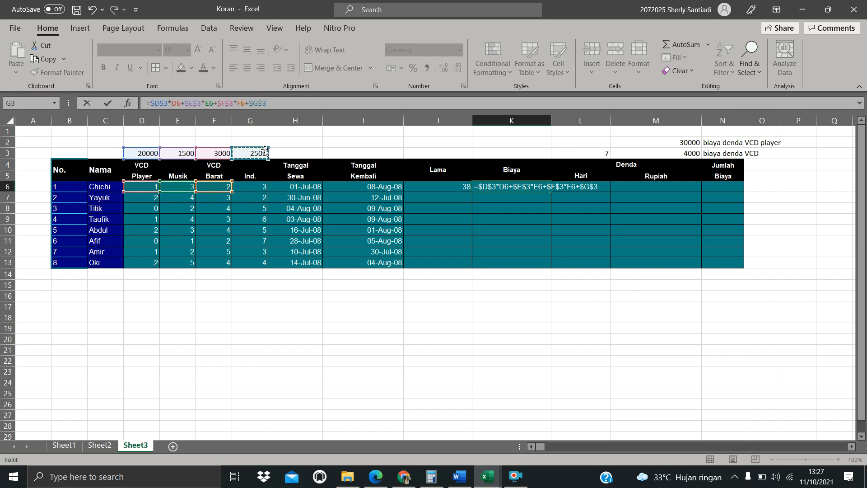
pyautogui.write('*')
pyautogui.click(259, 186)
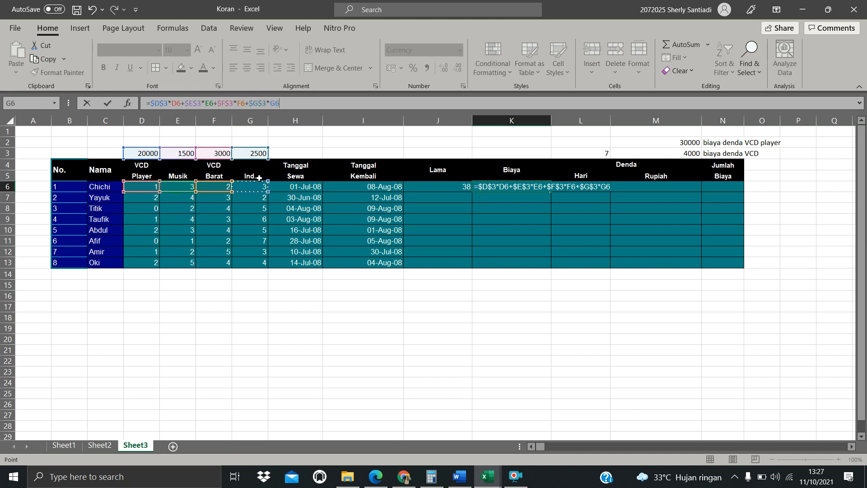
pyautogui.click(316, 106)
pyautogui.press('Return')
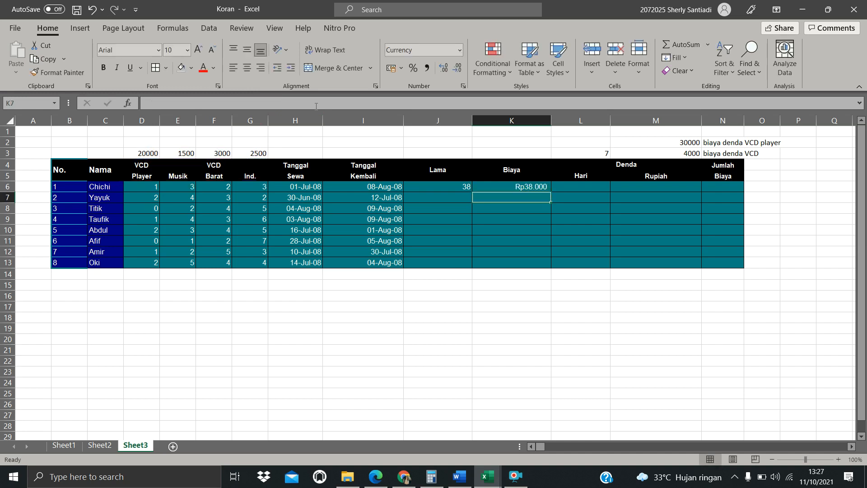
# Examine the Hari cell, the day limit in L3 and the first row's Lama value
pyautogui.click(577, 186)
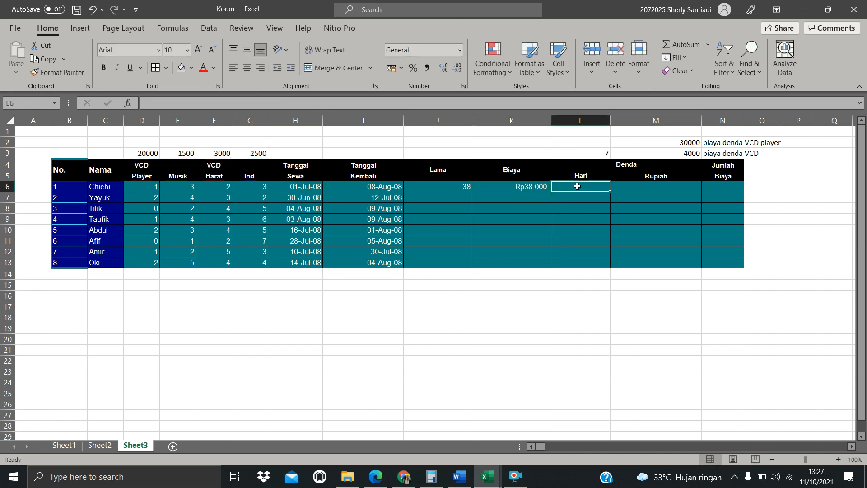
pyautogui.moveTo(615, 165); pyautogui.dragTo(592, 175)
pyautogui.click(586, 186)
pyautogui.click(604, 151)
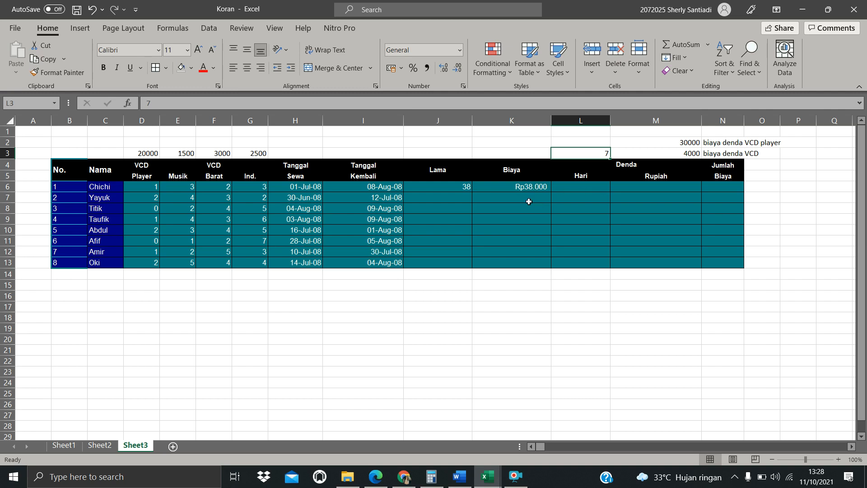
pyautogui.click(436, 186)
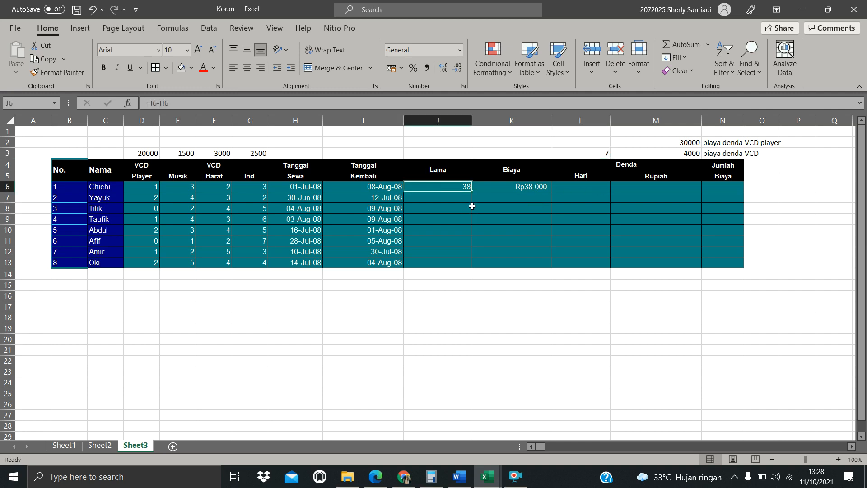
pyautogui.click(567, 187)
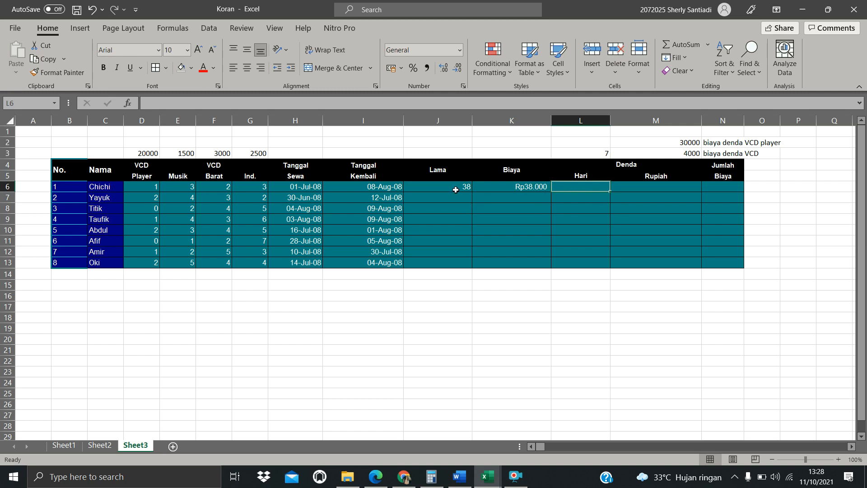
# Enter the Hari formula in L6 as =J6-$L$3, subtracting the absolute day limit from the rental length
pyautogui.write('=')
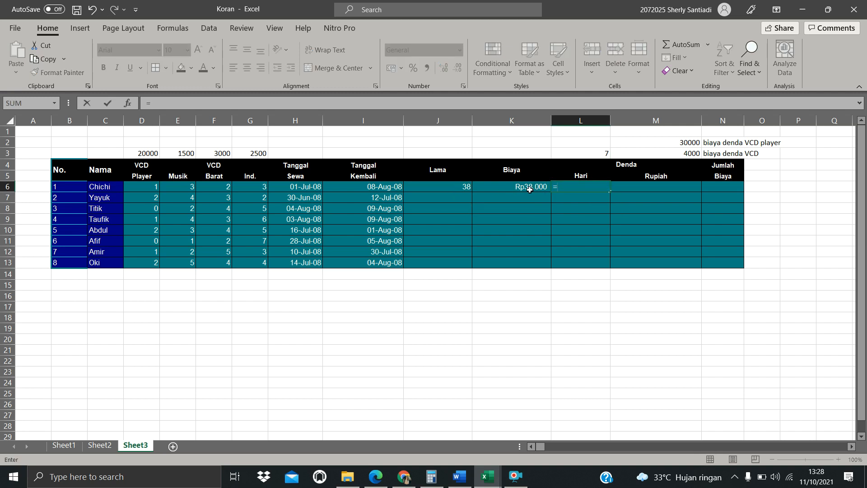
pyautogui.click(457, 185)
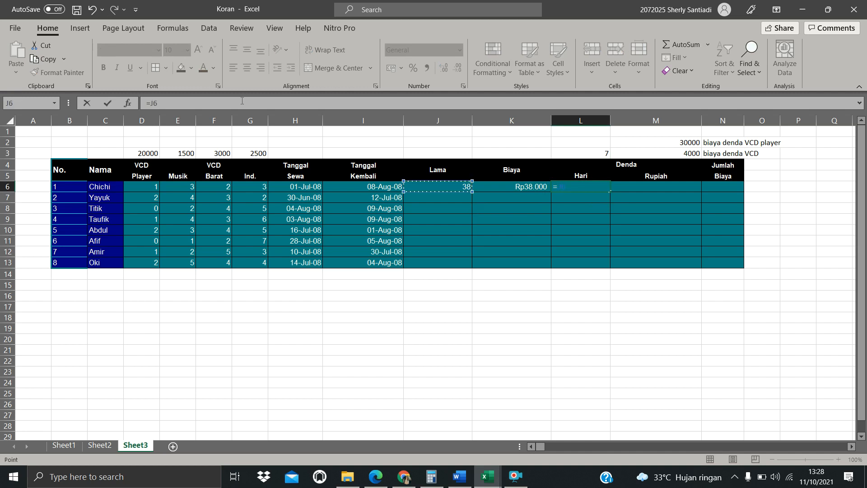
pyautogui.click(214, 101)
pyautogui.write('-')
pyautogui.click(593, 152)
pyautogui.click(181, 108)
pyautogui.press('F4')
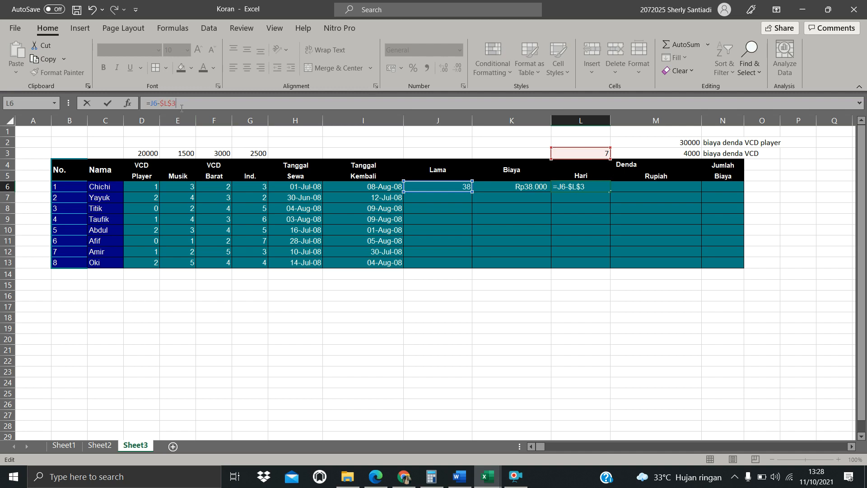
pyautogui.press('Return')
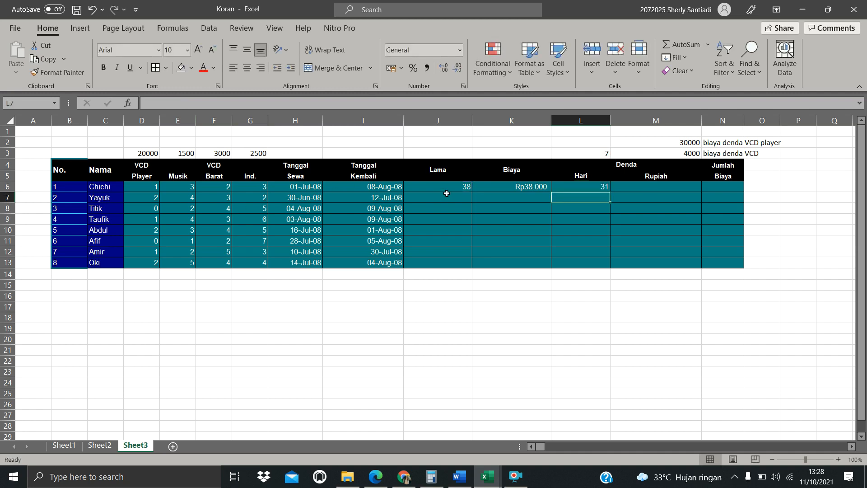
# Fill the Lama, Biaya and Hari formulas from row 6 down to row 13
pyautogui.click(447, 186)
pyautogui.moveTo(472, 193); pyautogui.dragTo(470, 264)
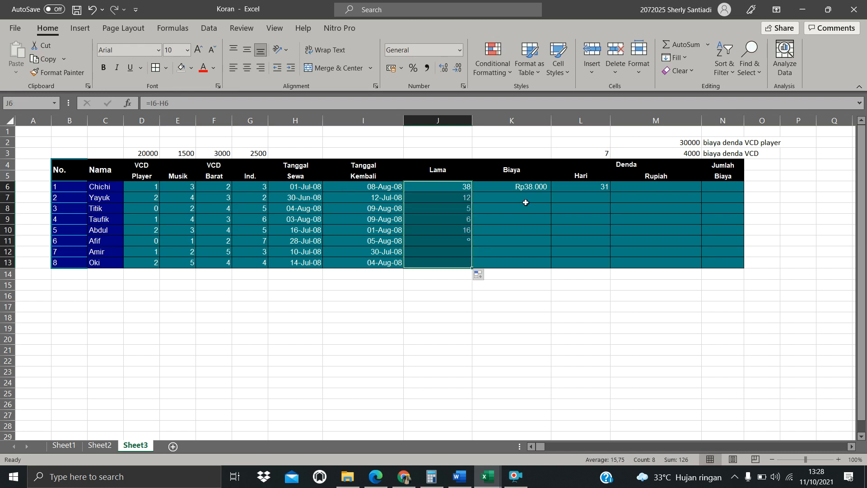
pyautogui.click(519, 188)
pyautogui.moveTo(551, 192); pyautogui.dragTo(552, 264)
pyautogui.click(591, 185)
pyautogui.moveTo(610, 192); pyautogui.dragTo(604, 266)
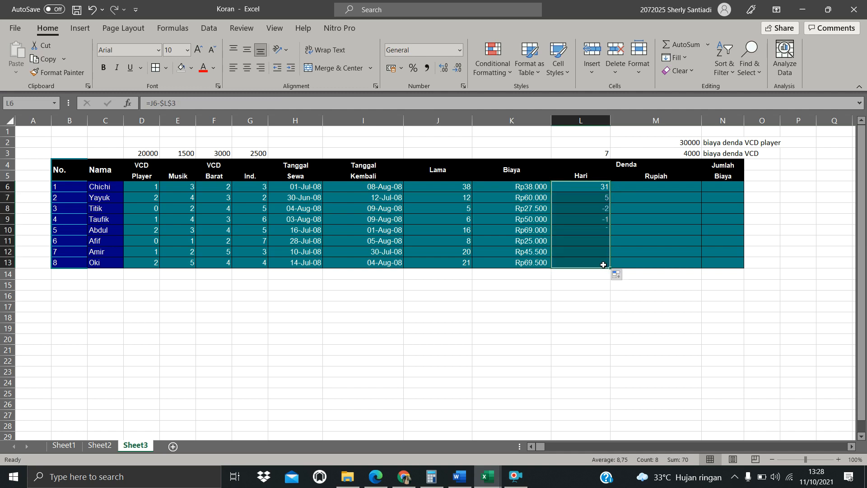
# Examine the negative Hari values in rows 8 and 9 and their formulas
pyautogui.click(637, 238)
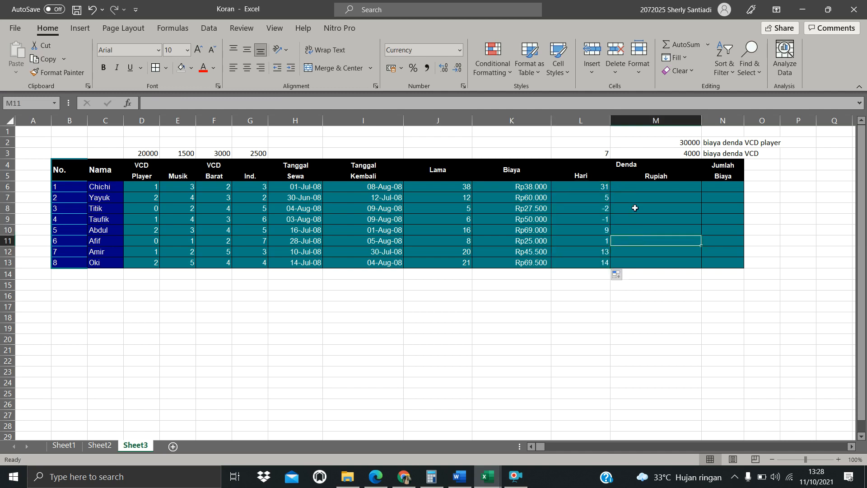
pyautogui.moveTo(605, 209); pyautogui.dragTo(603, 219)
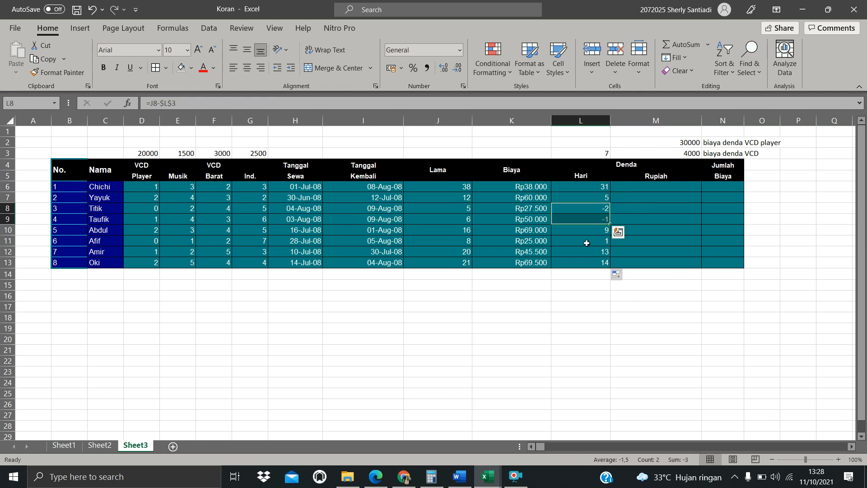
pyautogui.click(586, 243)
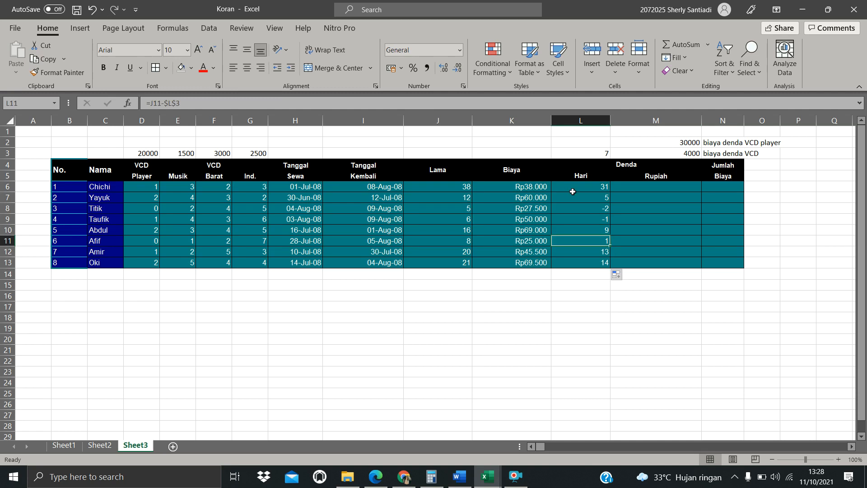
pyautogui.click(602, 212)
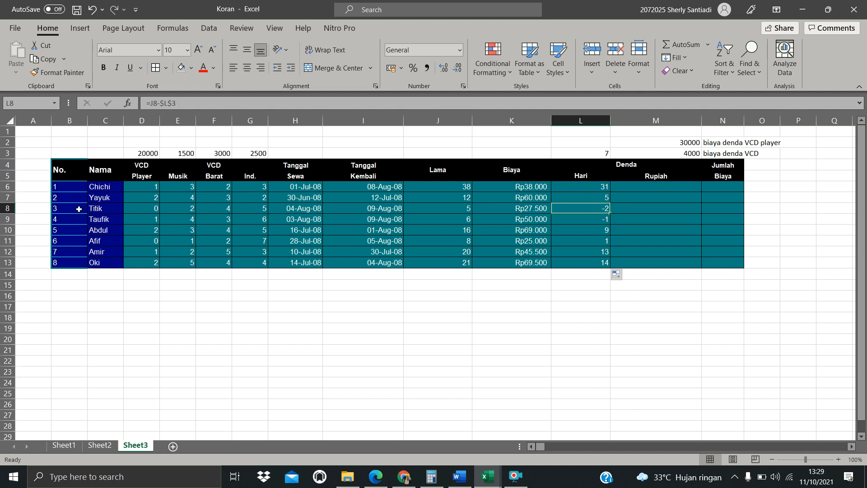
pyautogui.click(108, 209)
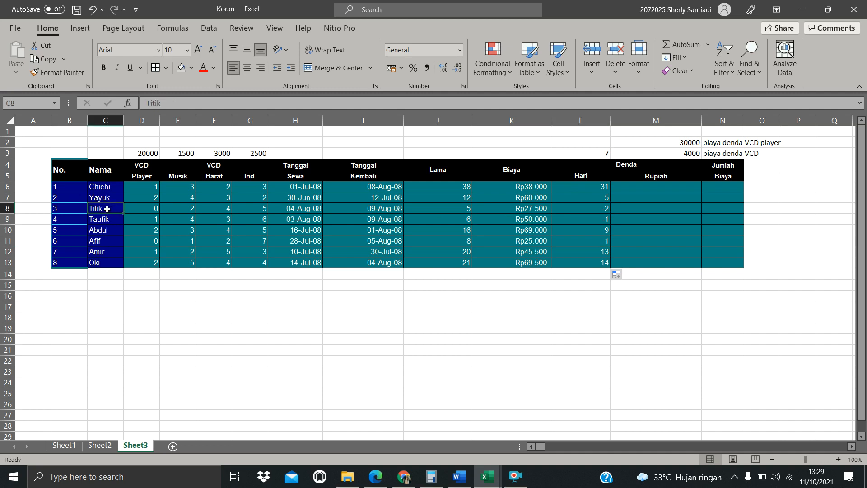
pyautogui.click(602, 211)
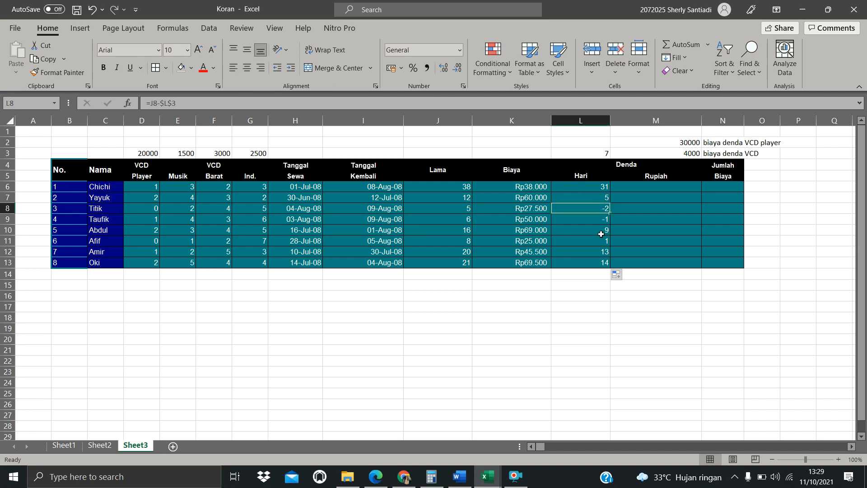
pyautogui.click(604, 222)
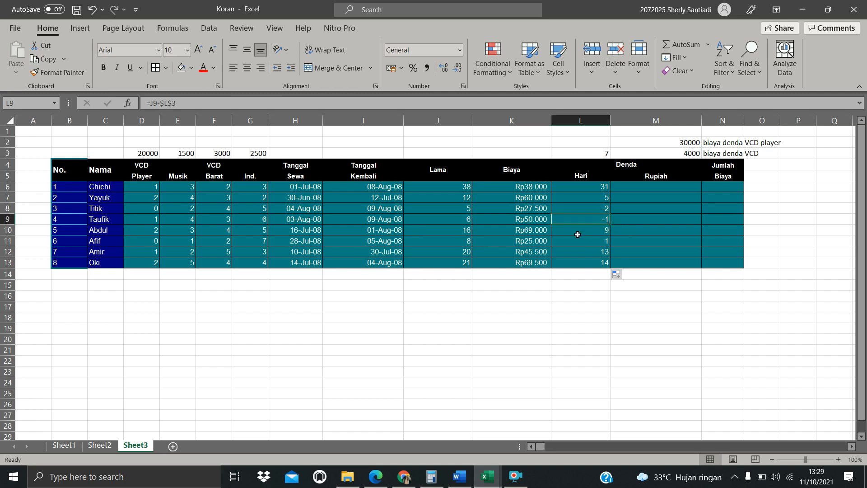
pyautogui.click(604, 206)
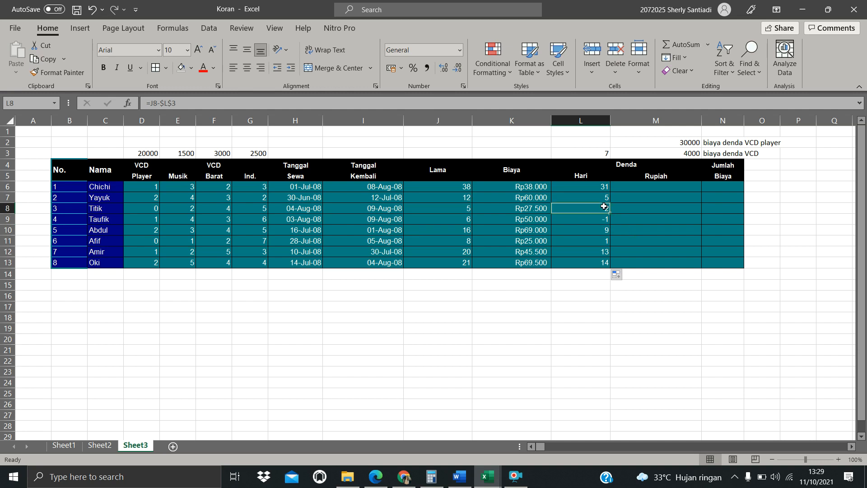
pyautogui.click(601, 222)
# Start the Denda Rupiah formula in M6 with =IF(L6>0; to test for overdue days
pyautogui.click(636, 185)
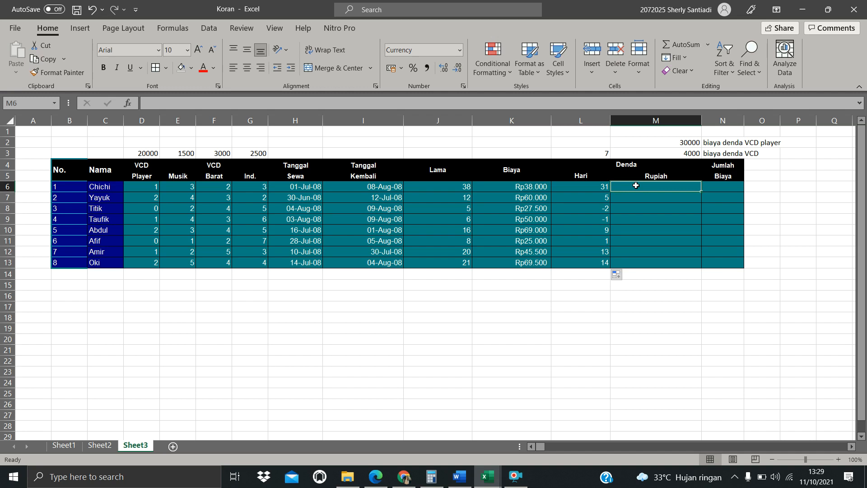
pyautogui.write('=')
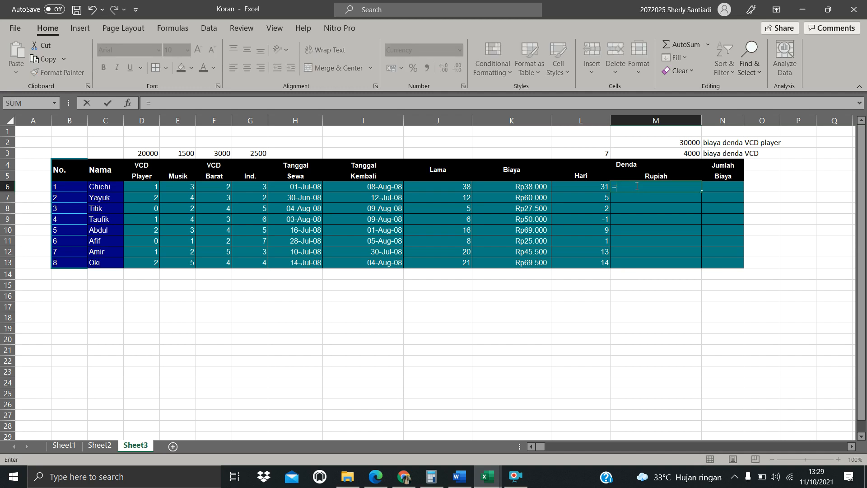
pyautogui.write('IF(')
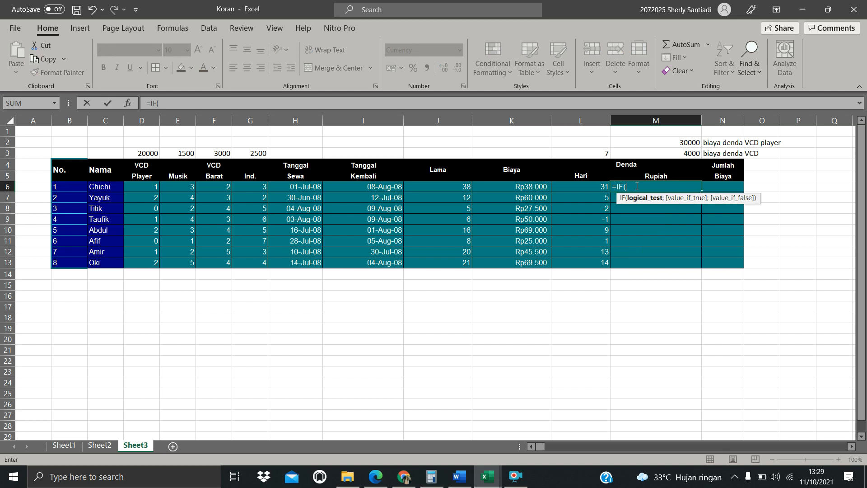
pyautogui.click(586, 189)
pyautogui.click(192, 106)
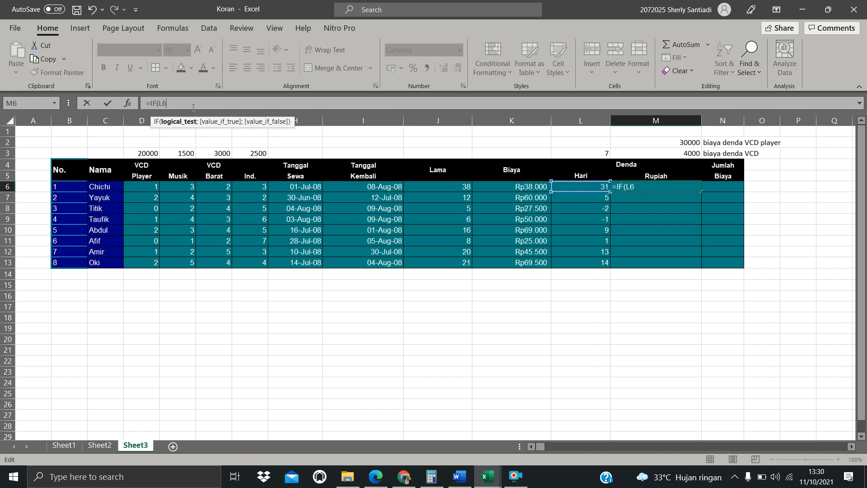
pyautogui.write('0')
pyautogui.click(649, 187)
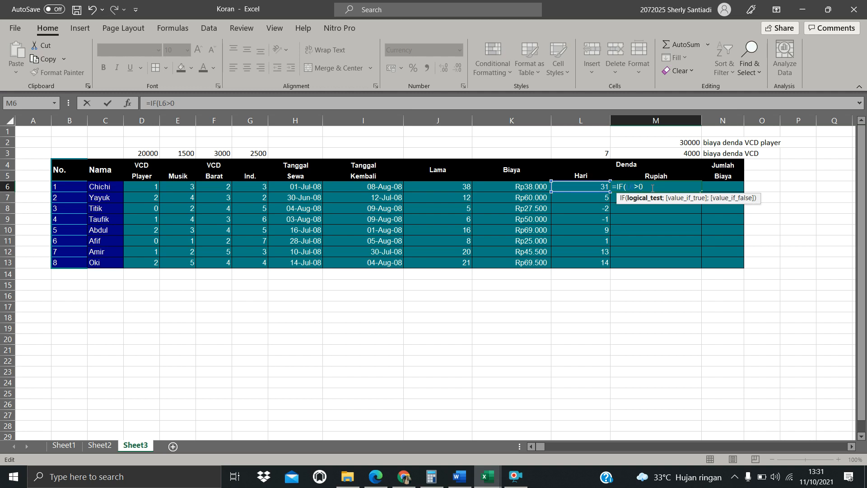
pyautogui.write(';')
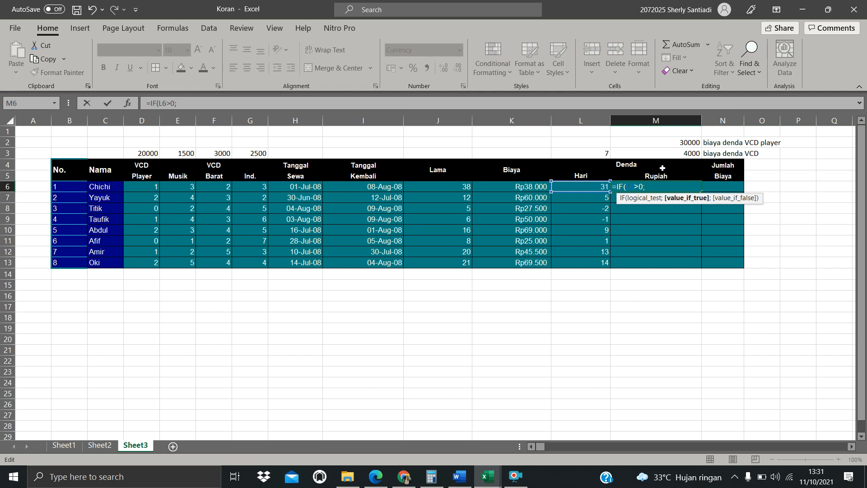
# Extend M6's formula with $M$2*D6+$M$3* using absolute references to the two fine rates
pyautogui.click(689, 141)
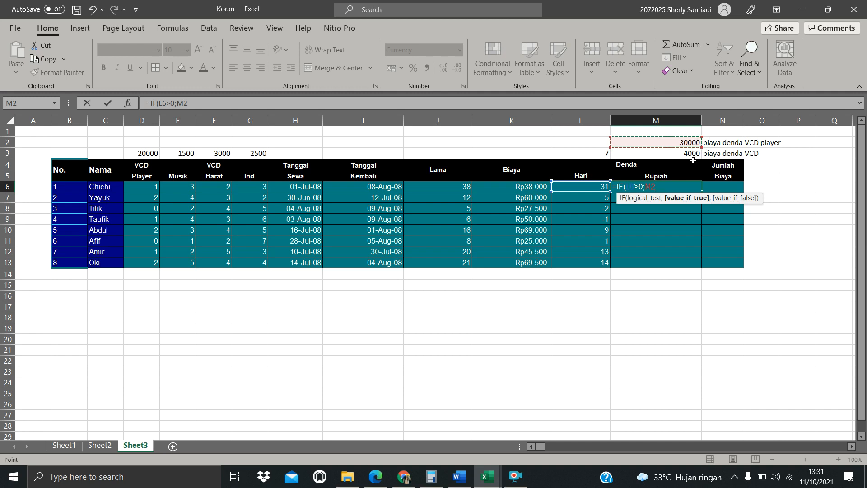
pyautogui.click(201, 108)
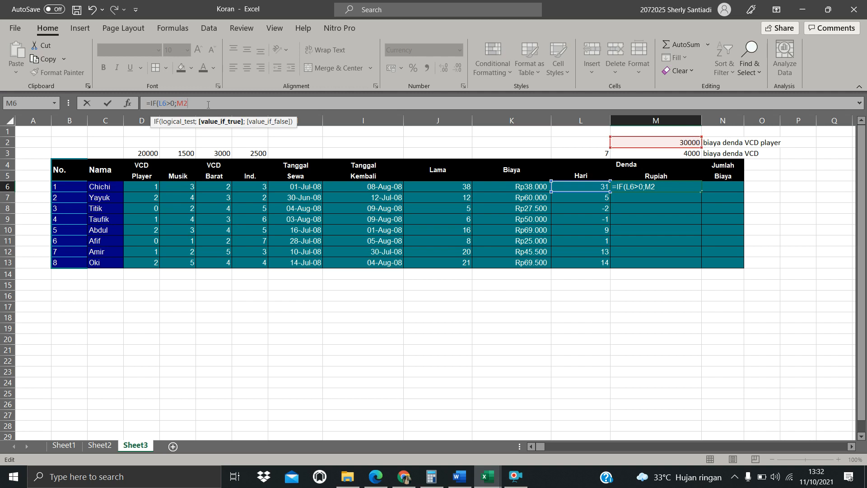
pyautogui.press('F4')
pyautogui.write('*')
pyautogui.click(141, 185)
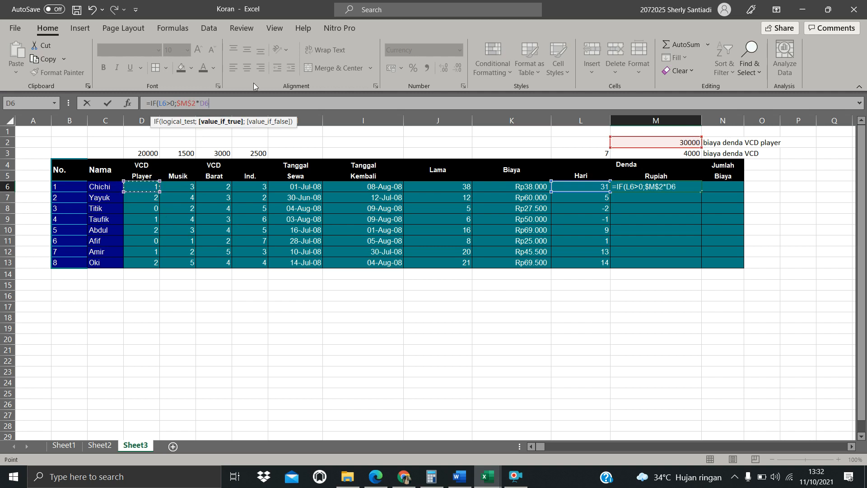
pyautogui.click(246, 103)
pyautogui.write('+')
pyautogui.click(677, 154)
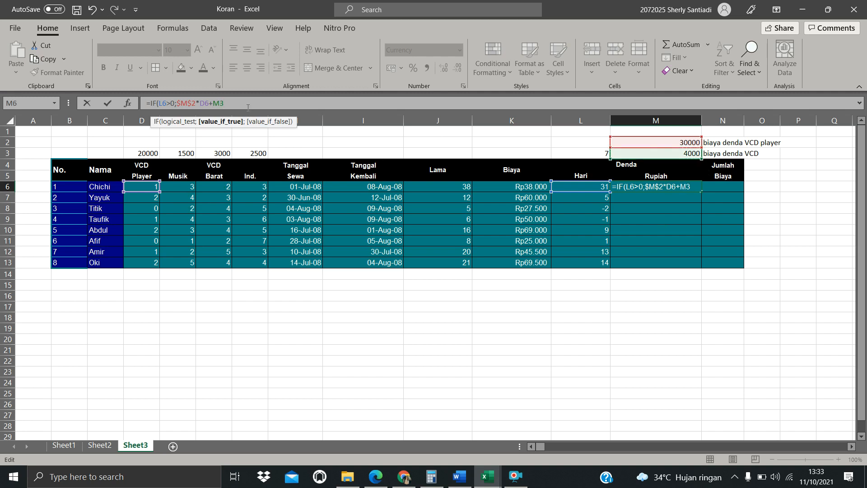
pyautogui.press('F4')
pyautogui.write('*')
# Complete M6's formula as =IF(L6>0;$M$2*D6+$M$3*SUM(E6:G6);0) and confirm it
pyautogui.write('SUM')
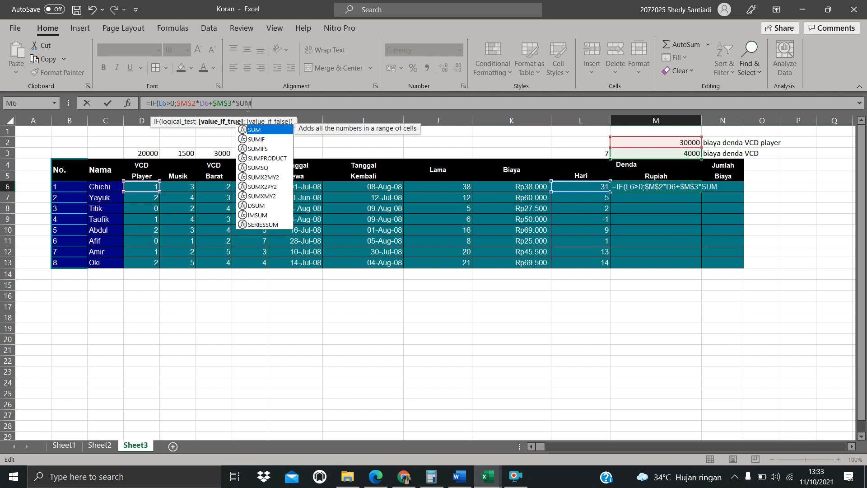
pyautogui.write('(')
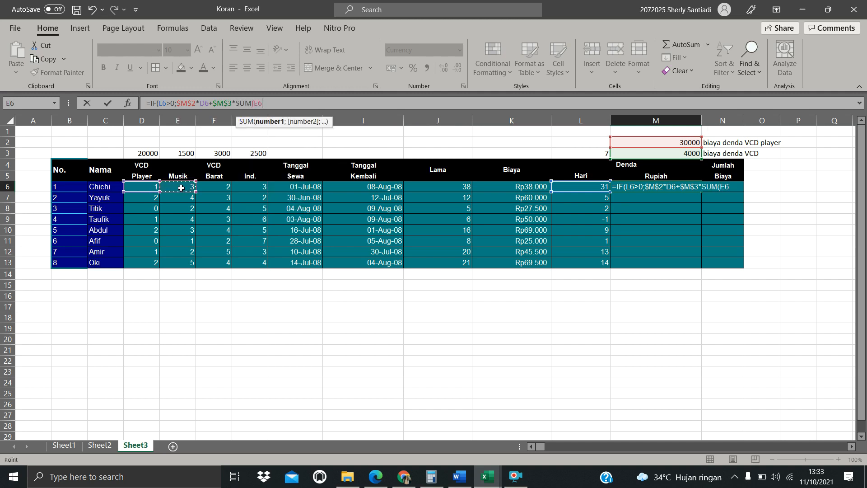
pyautogui.moveTo(180, 188); pyautogui.dragTo(252, 189)
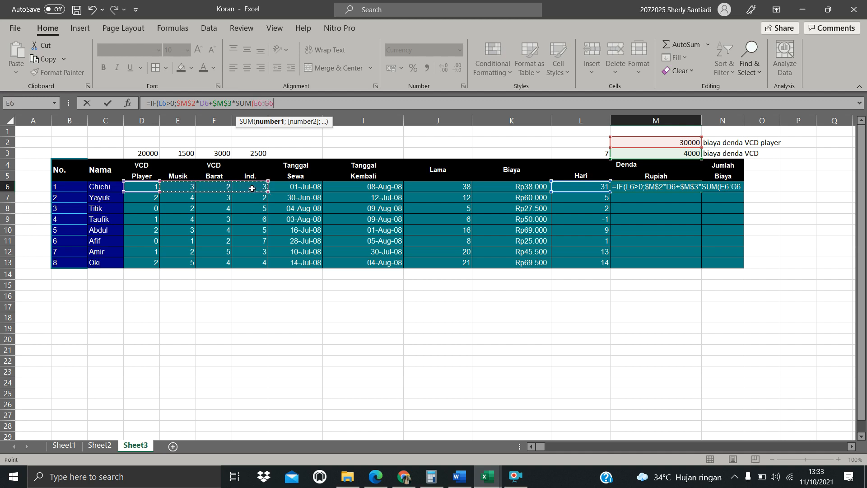
pyautogui.click(303, 103)
pyautogui.write(')')
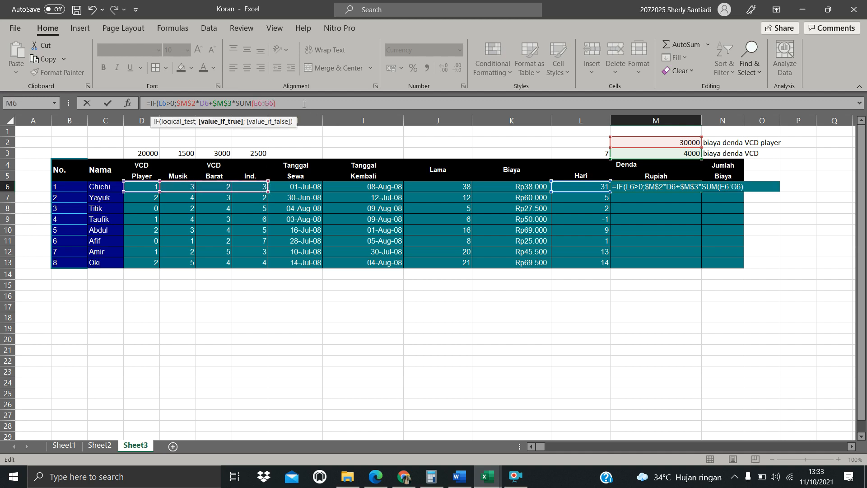
pyautogui.write(';')
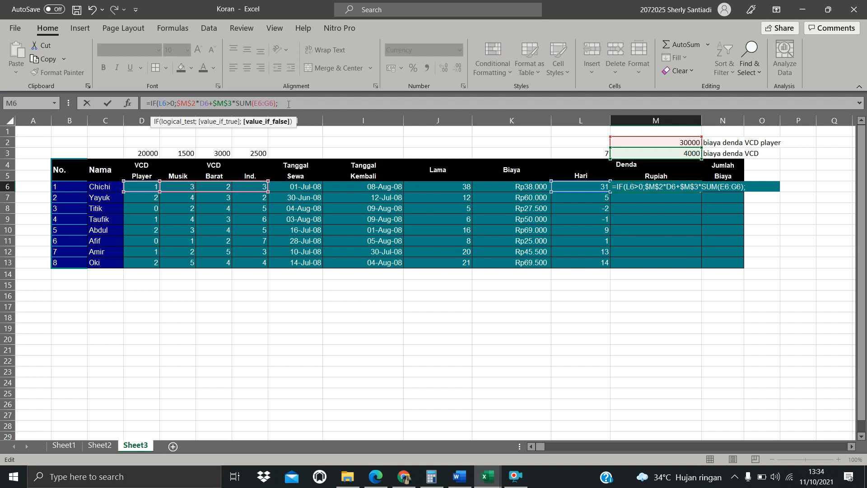
pyautogui.write('0)')
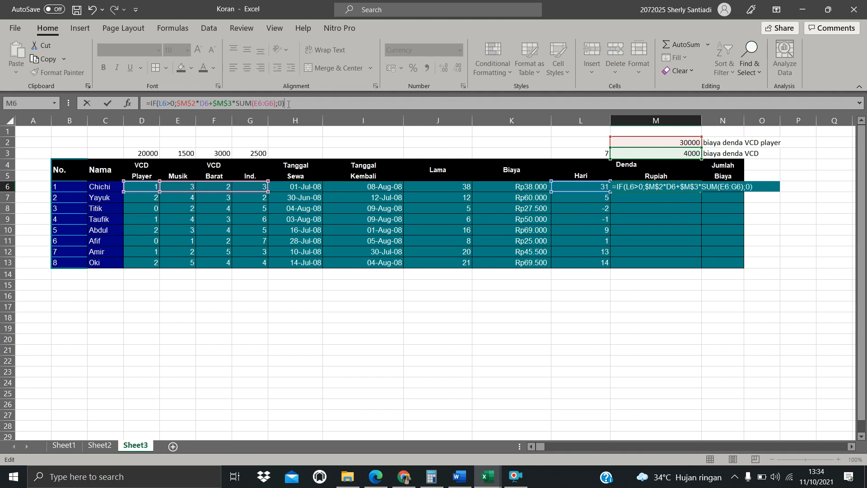
pyautogui.press('Return')
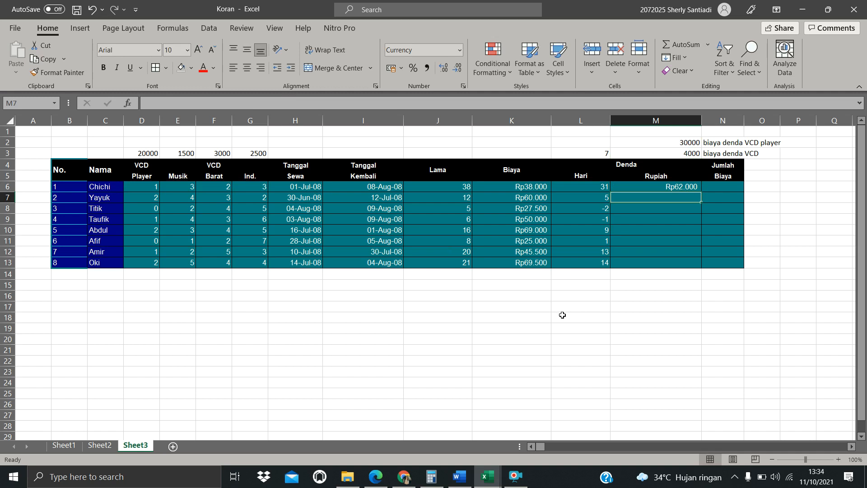
# Fill the Denda formula down to M13 and highlight rows 8 and 9 to compare
pyautogui.click(677, 187)
pyautogui.moveTo(701, 191); pyautogui.dragTo(702, 265)
pyautogui.click(699, 260)
pyautogui.click(698, 253)
pyautogui.click(675, 306)
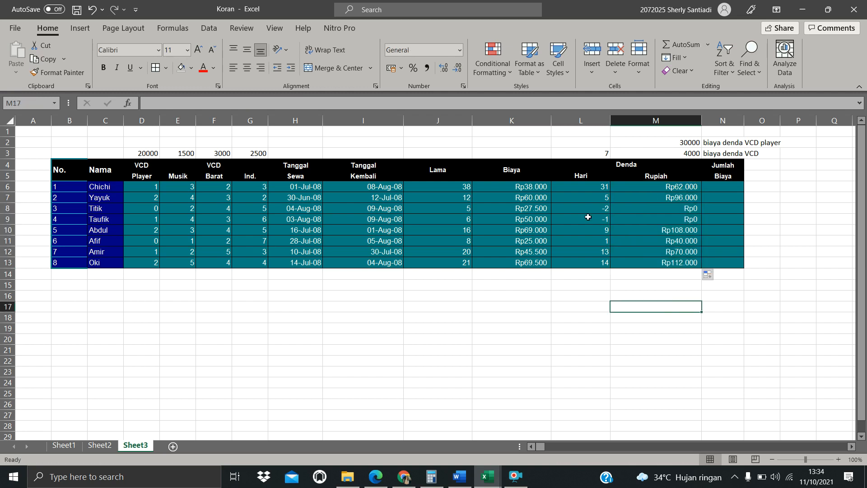
pyautogui.moveTo(89, 205); pyautogui.dragTo(691, 220)
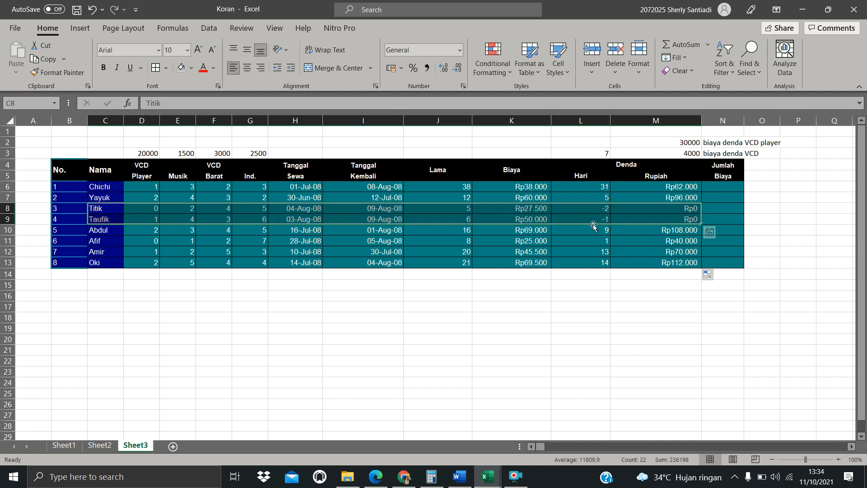
# Enter the Jumlah Biaya formula =K6+M6 in N6 to add the rental cost and fine
pyautogui.click(731, 187)
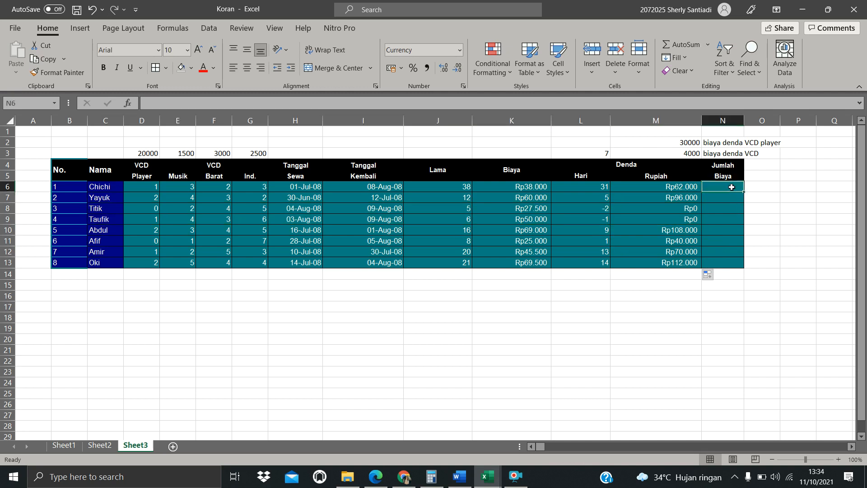
pyautogui.write('=')
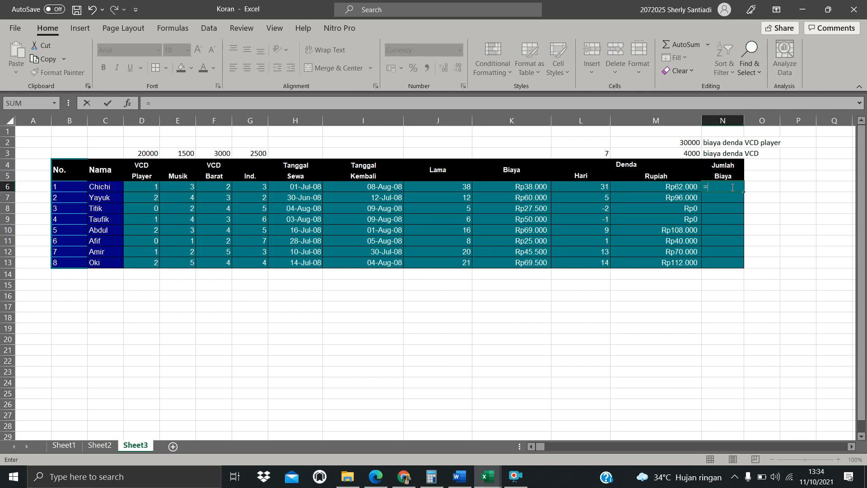
pyautogui.click(525, 188)
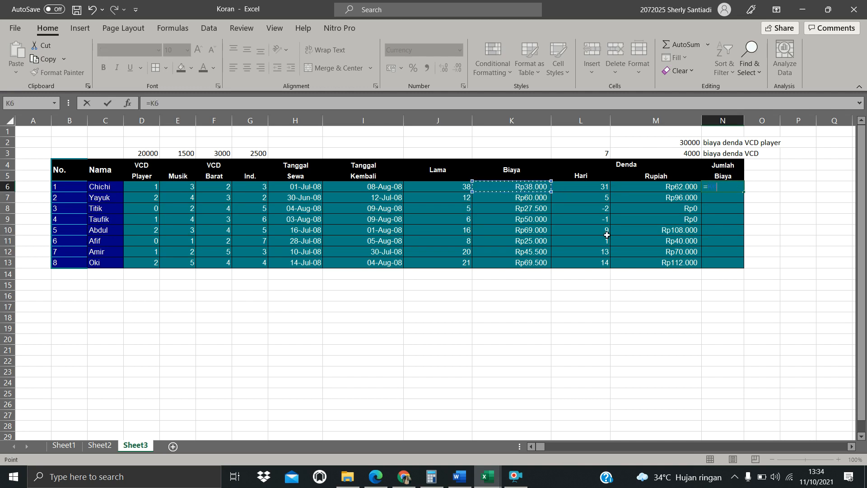
pyautogui.write('+')
pyautogui.click(651, 186)
pyautogui.press('Return')
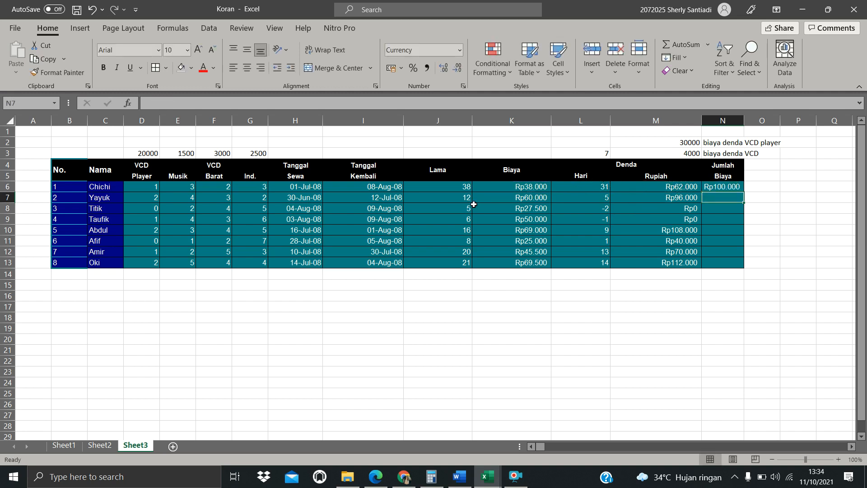
# Inspect the Biaya and Denda formulas and their referenced cells across several rows
pyautogui.click(536, 186)
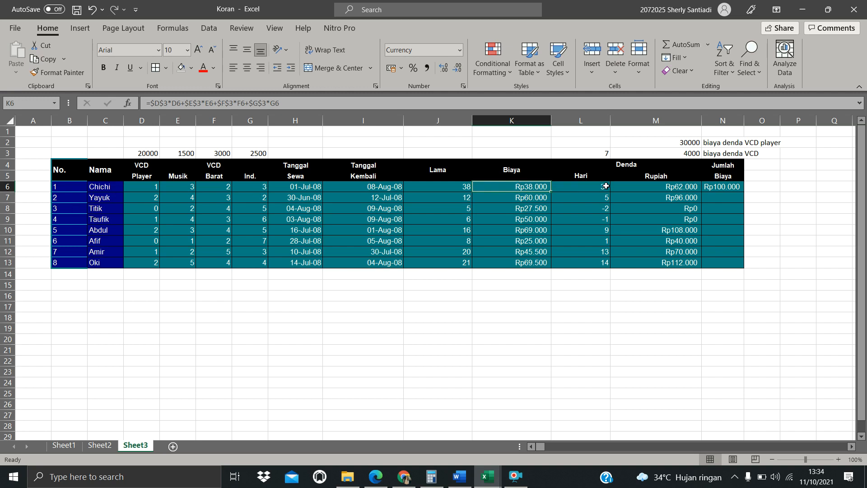
pyautogui.click(677, 187)
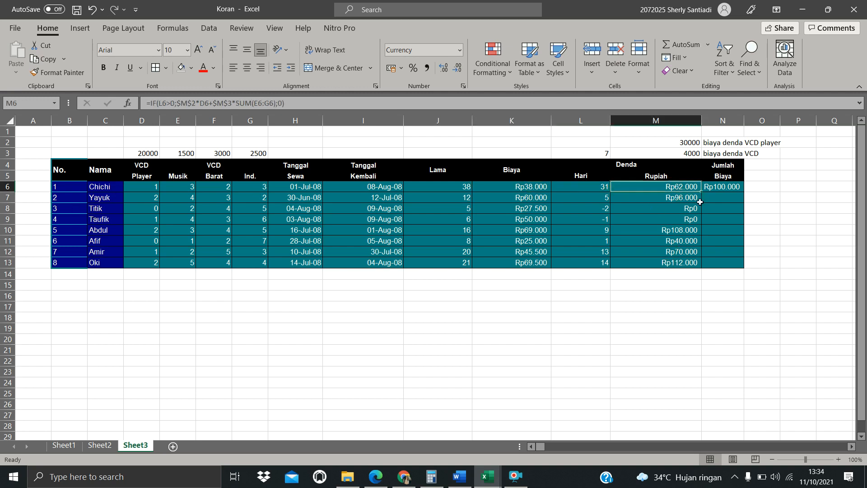
pyautogui.click(527, 198)
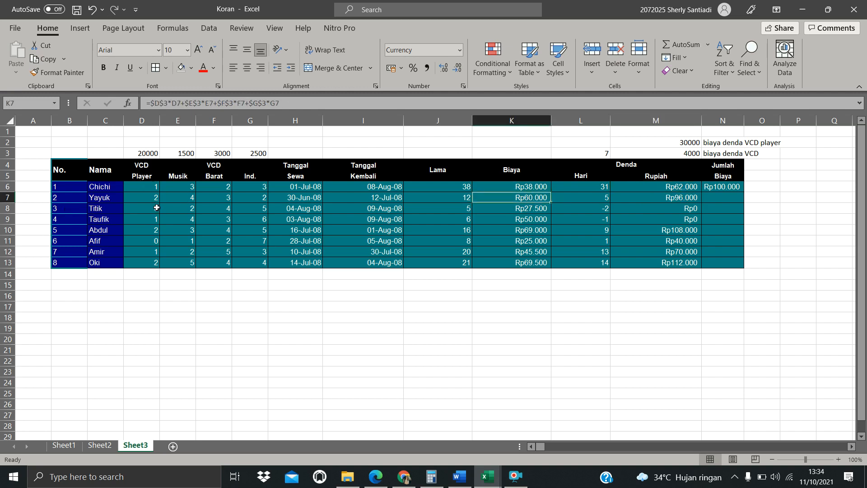
pyautogui.moveTo(201, 201); pyautogui.dragTo(264, 201)
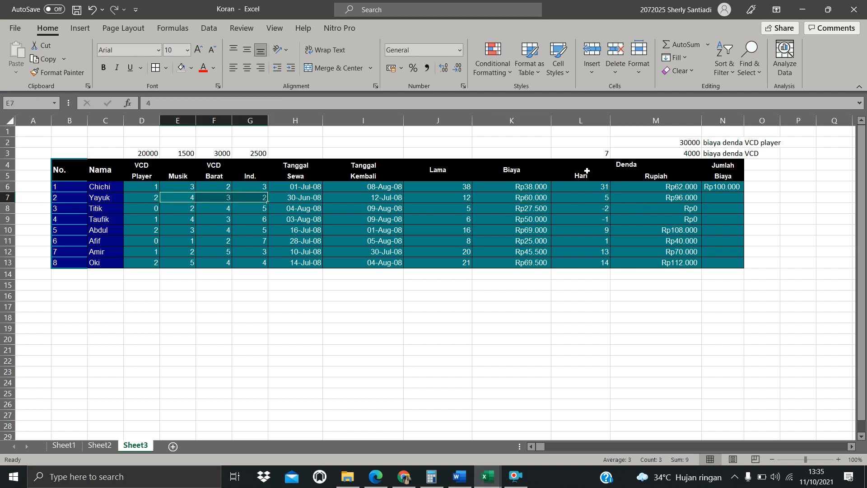
pyautogui.click(650, 199)
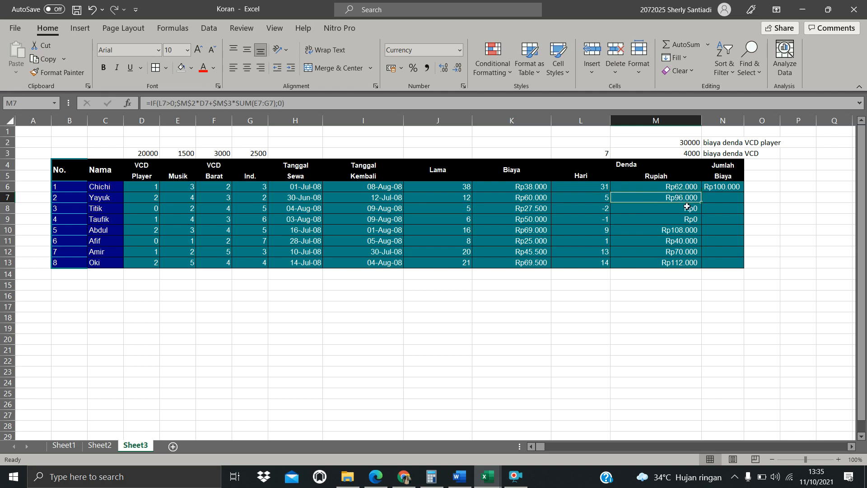
pyautogui.moveTo(686, 206); pyautogui.dragTo(687, 218)
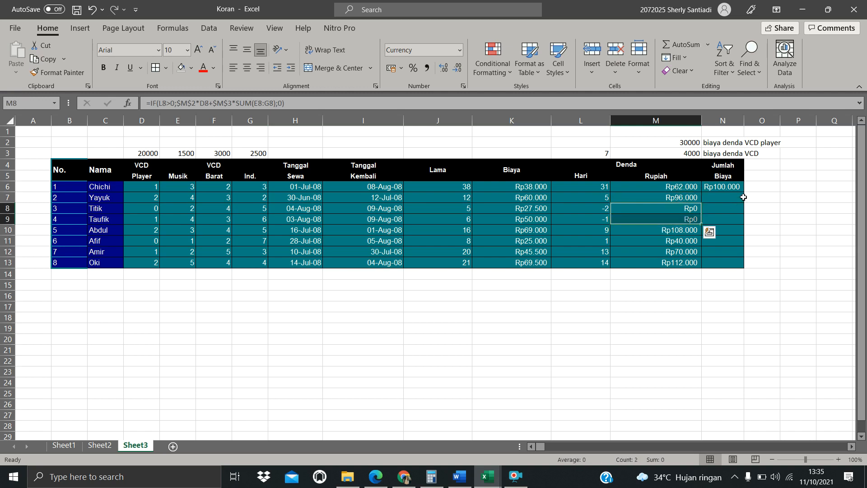
pyautogui.click(650, 256)
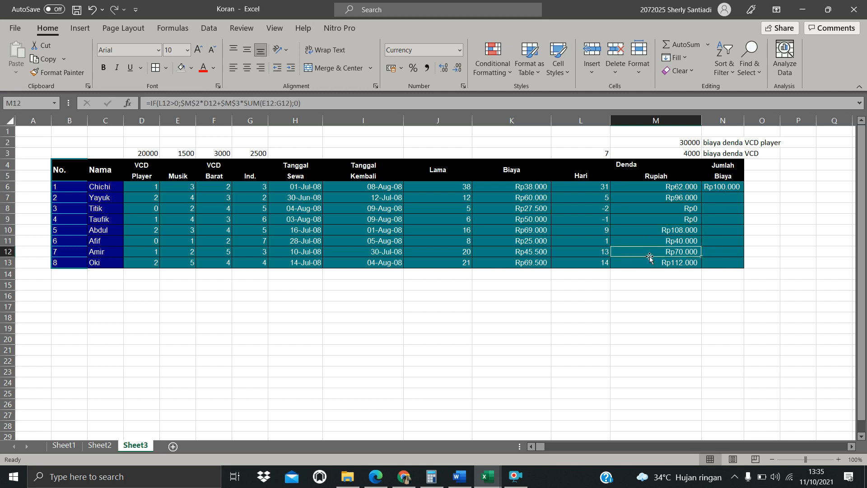
pyautogui.click(668, 208)
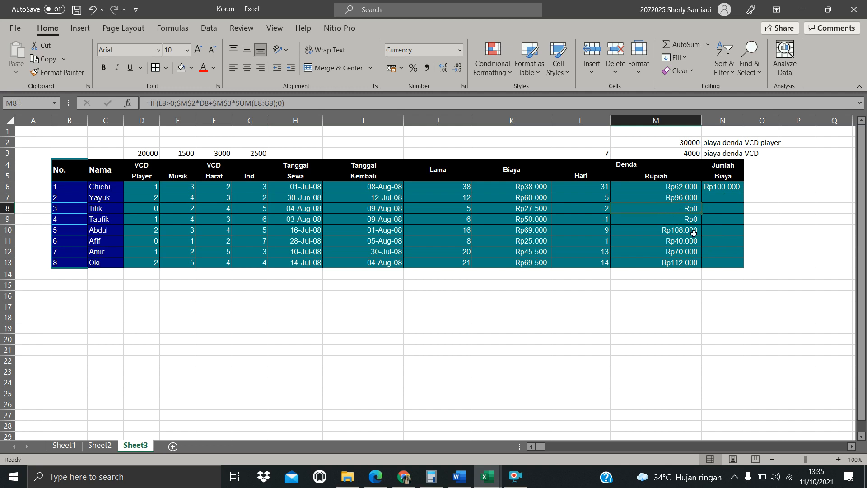
pyautogui.click(682, 218)
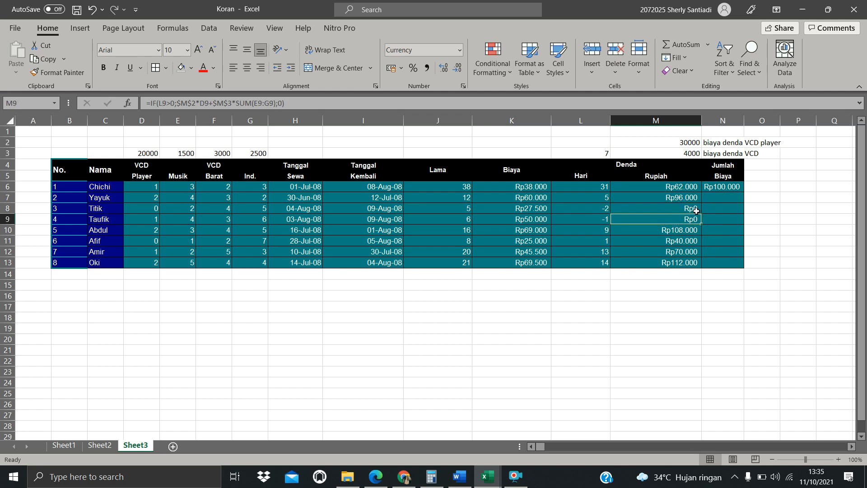
# Fill the Jumlah Biaya formula from N6 down to N13
pyautogui.click(730, 187)
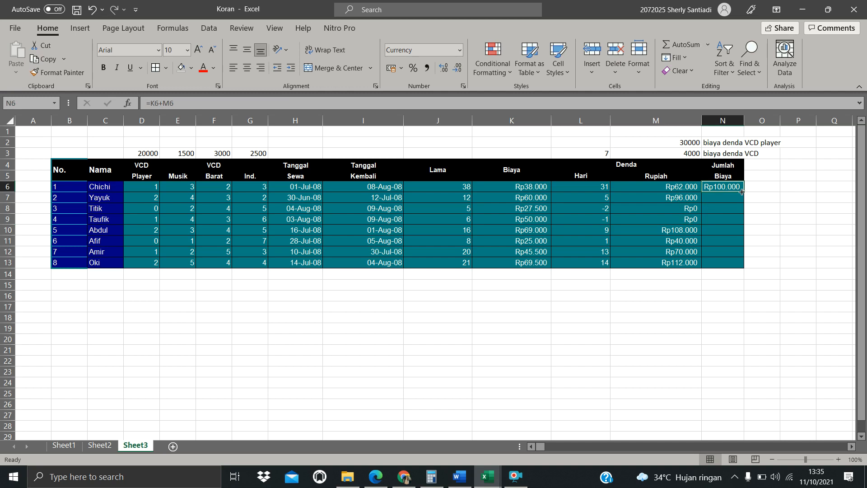
pyautogui.moveTo(743, 191); pyautogui.dragTo(743, 264)
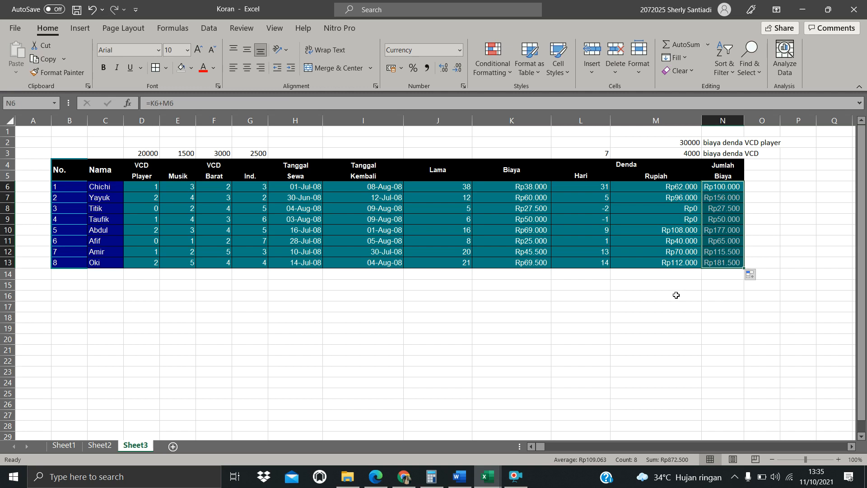